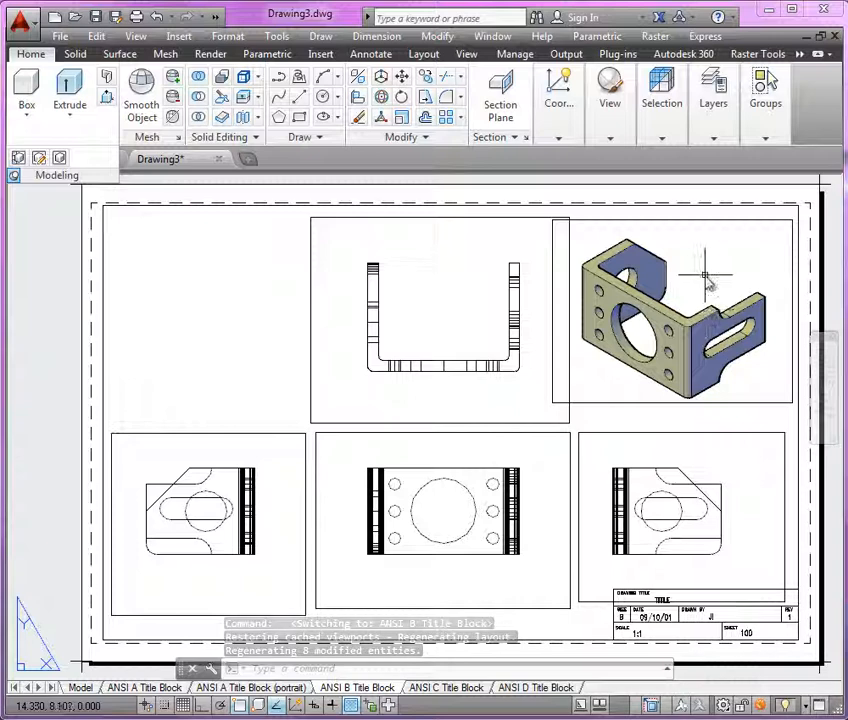
Create a solid profile (SOLPROF) of the bracket in the isometric viewport, with hidden lines on a separate layer, projected onto a plane, tangential edges deleted
double_click(706, 282)
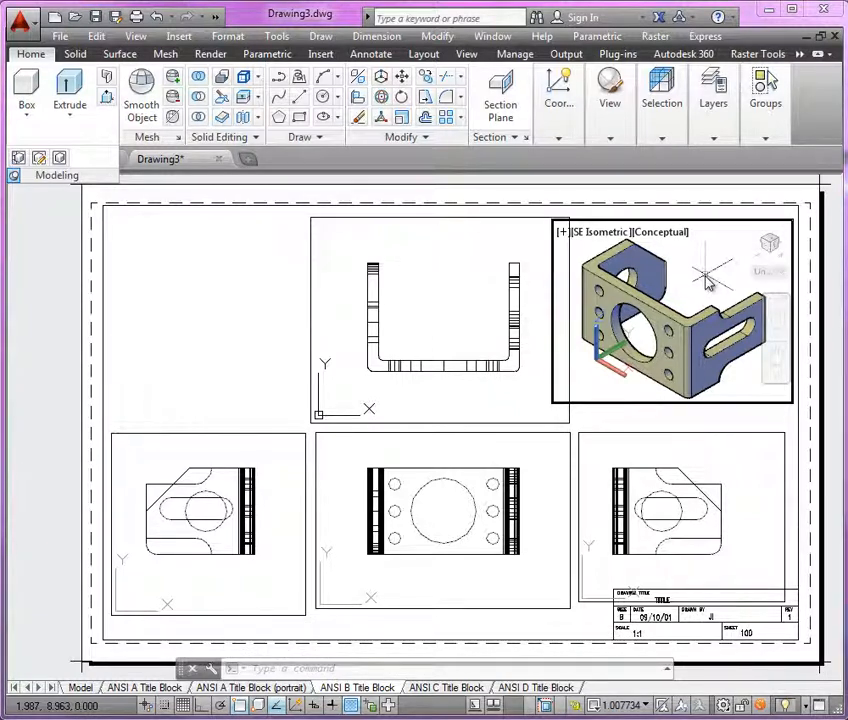
click(60, 160)
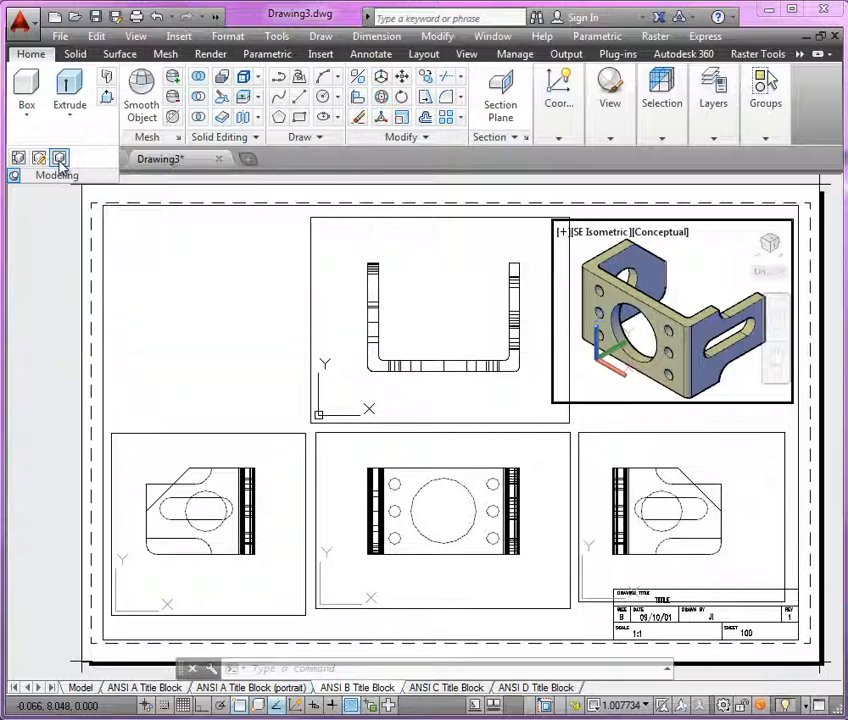
click(664, 260)
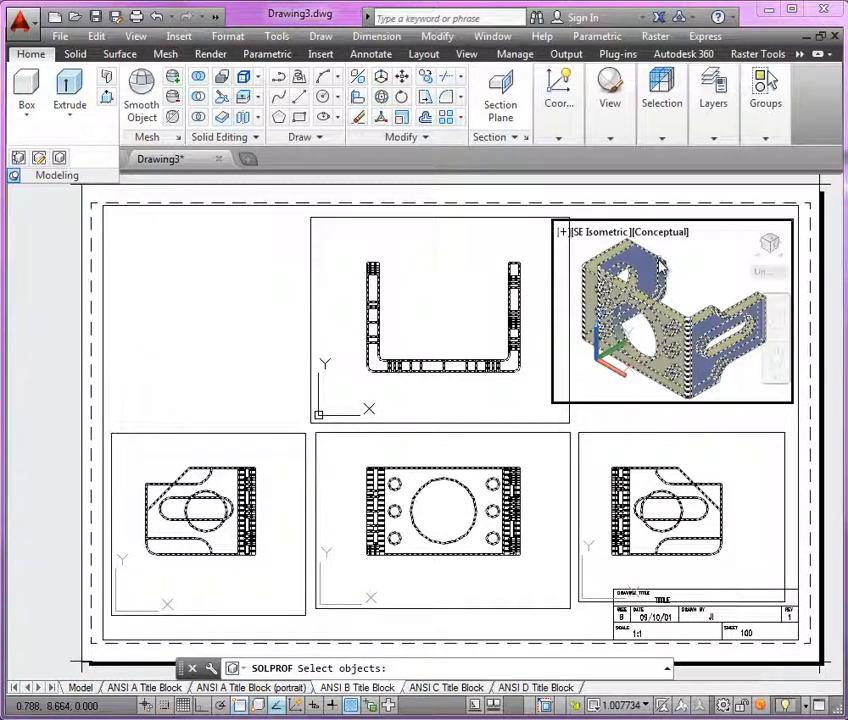
click(664, 262)
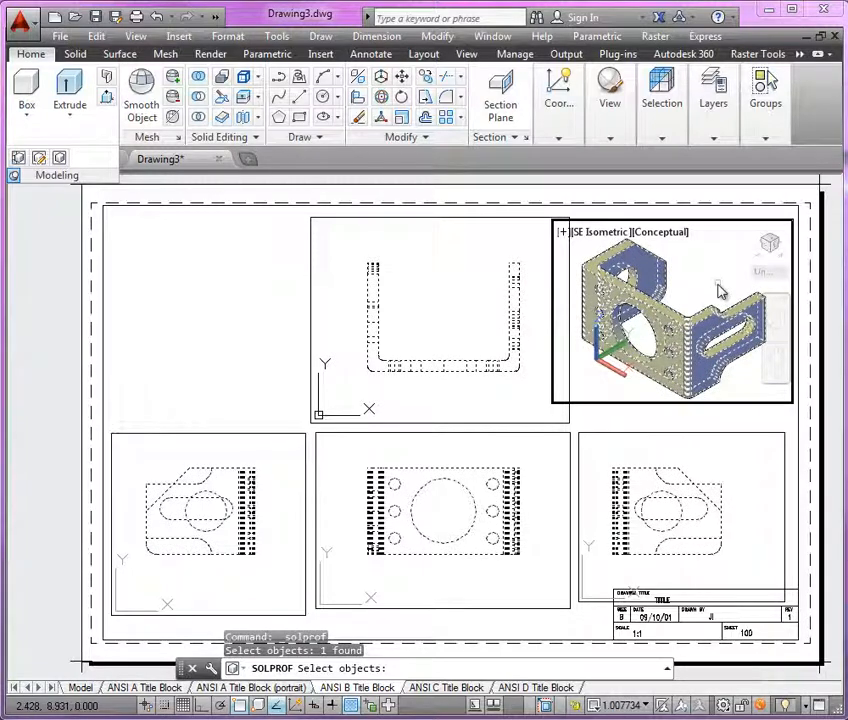
key(Return)
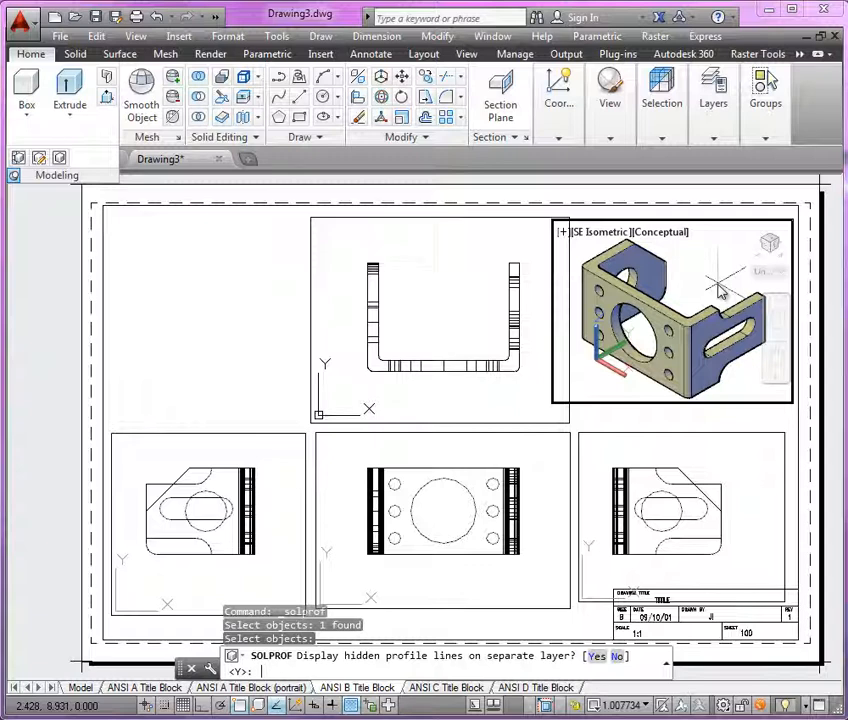
key(Return)
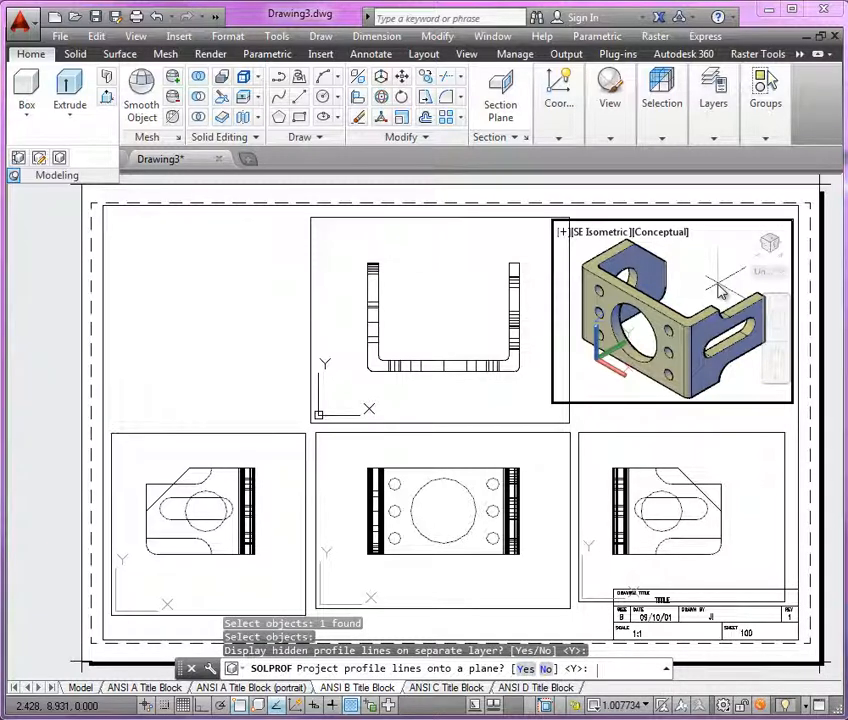
key(Return)
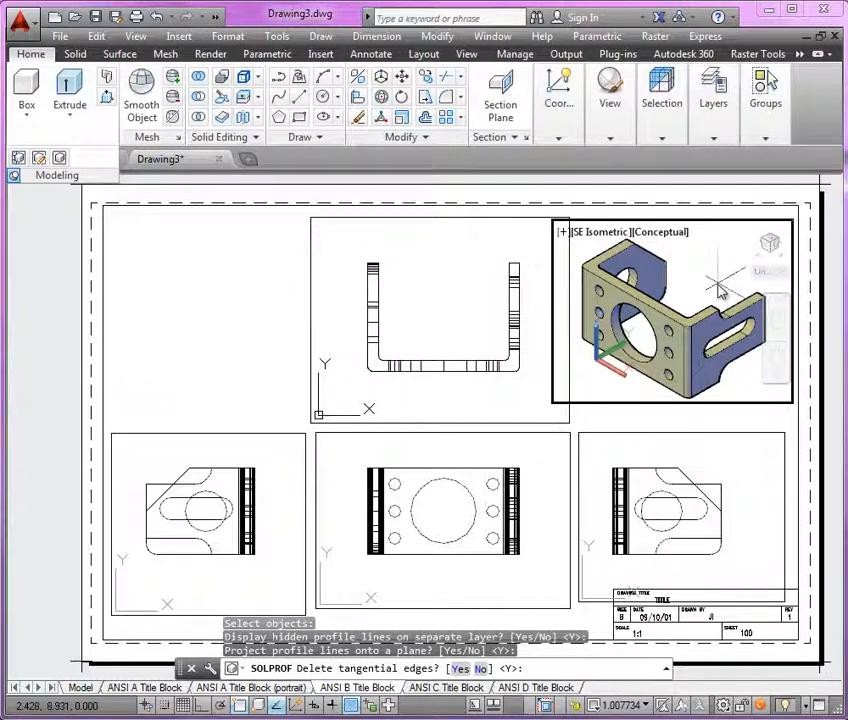
key(Return)
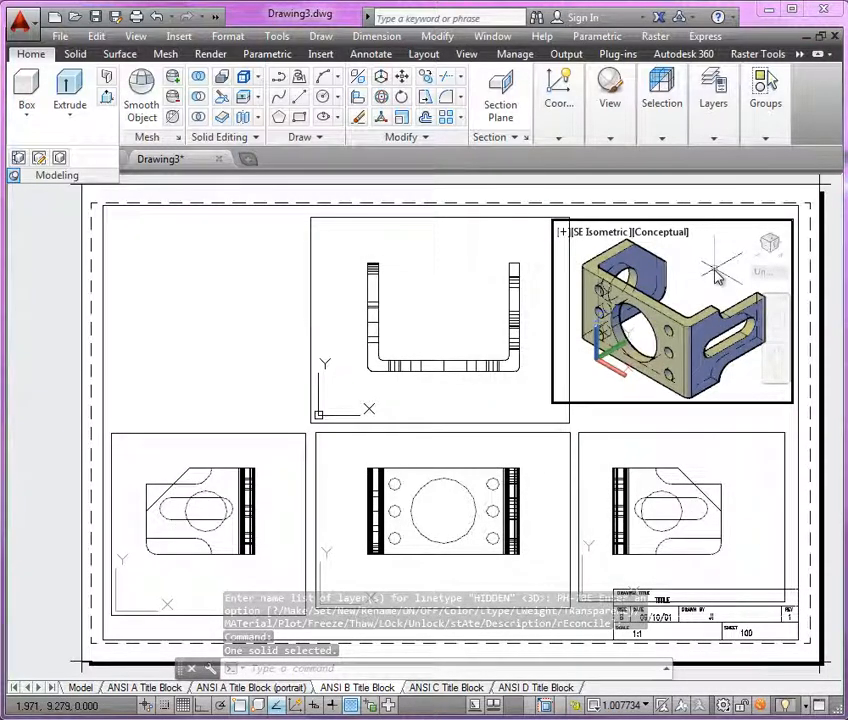
Set the isometric viewport to the 2D Wireframe visual style and freeze the 3D layer in that viewport only
click(668, 234)
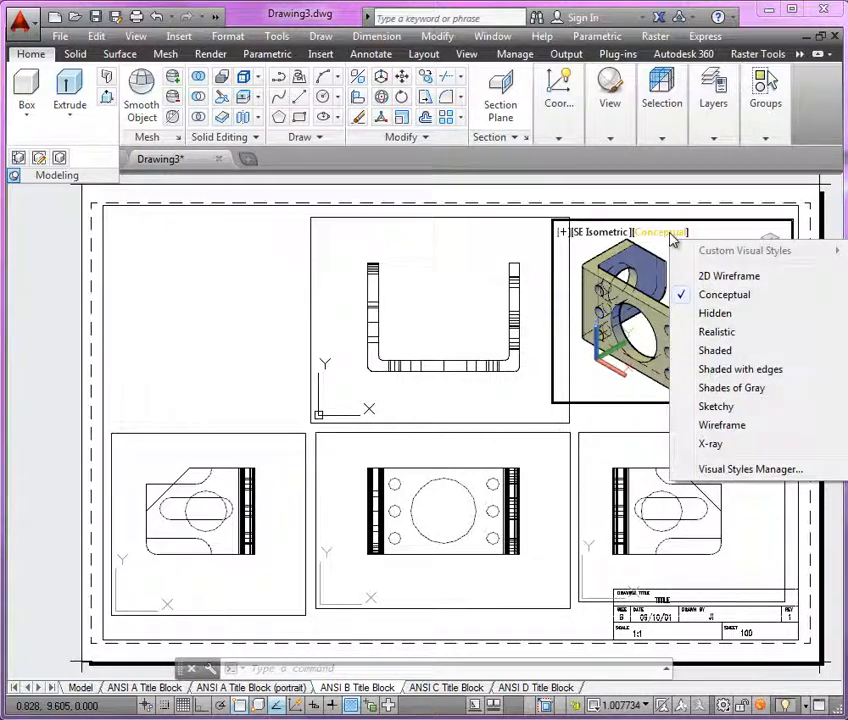
click(728, 281)
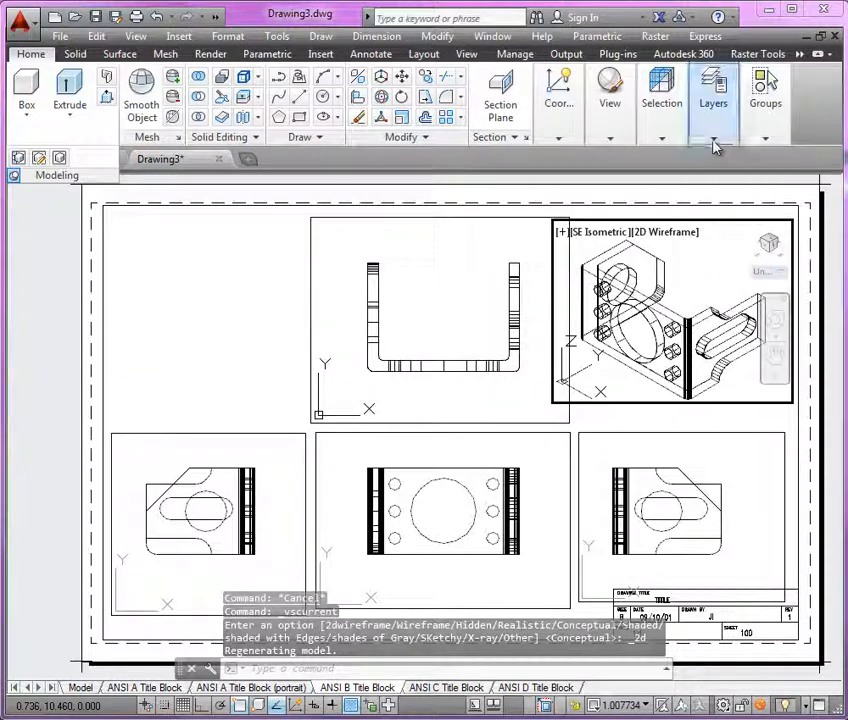
click(713, 100)
click(842, 199)
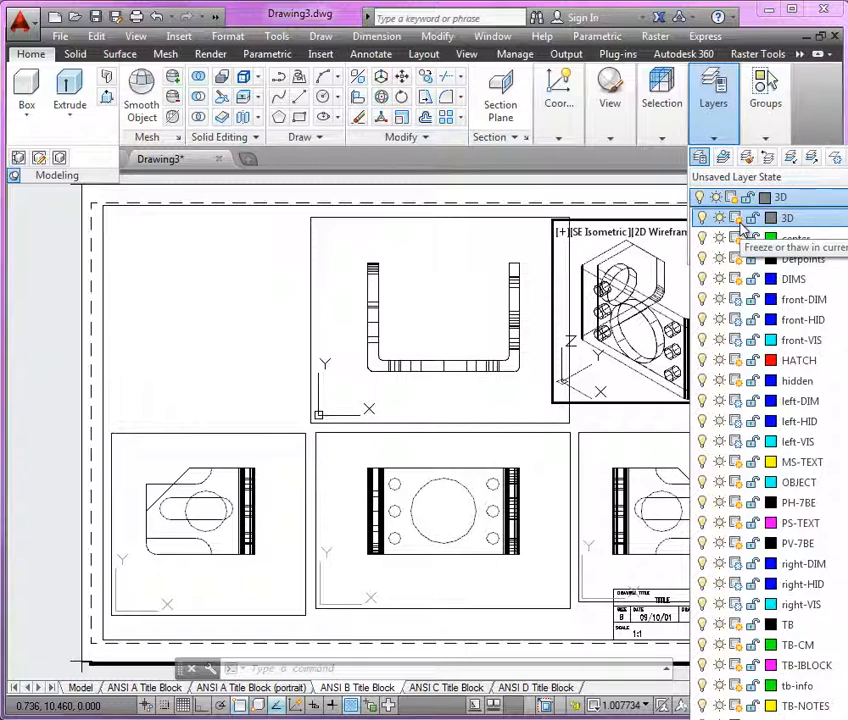
click(741, 229)
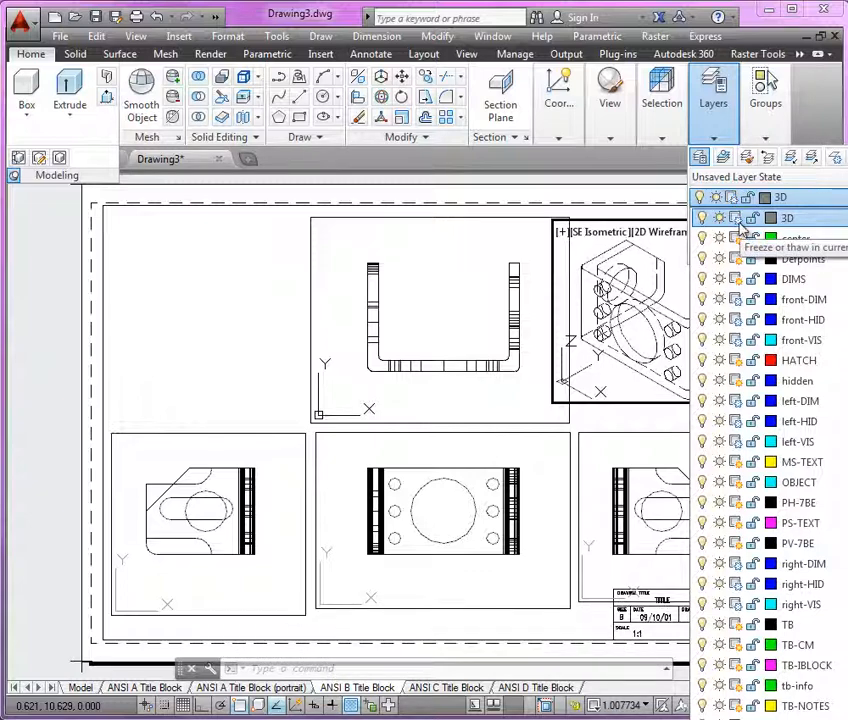
click(663, 223)
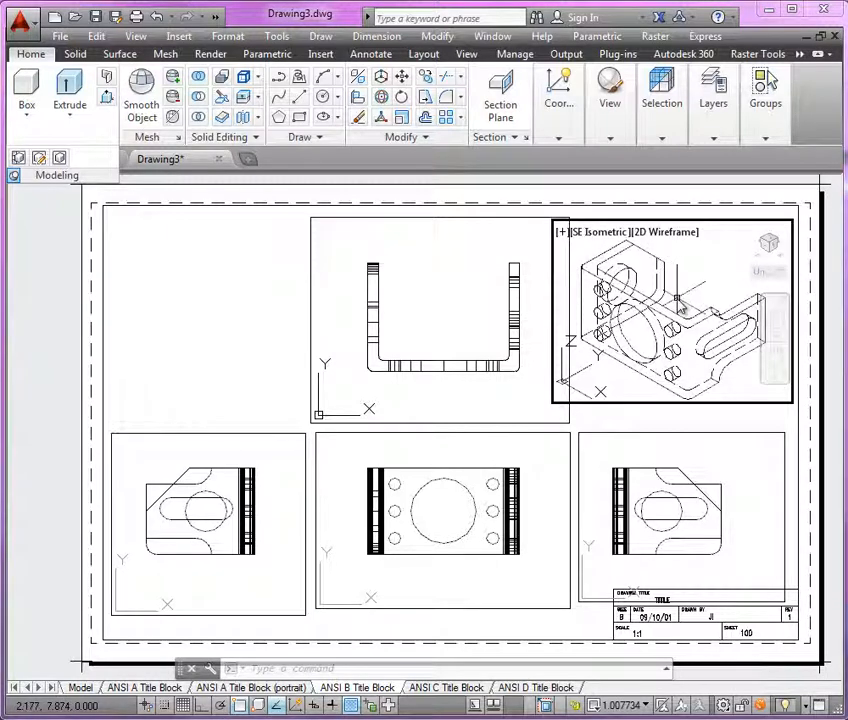
Return to paper space and generate the SOLDRAW profiles for the top, front, left and right viewports
double_click(675, 196)
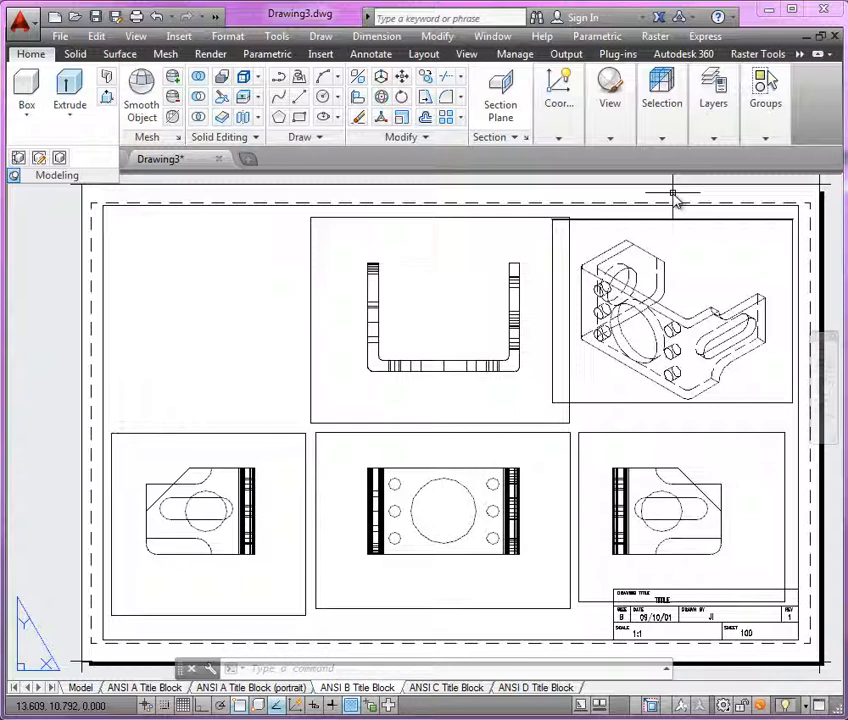
click(40, 158)
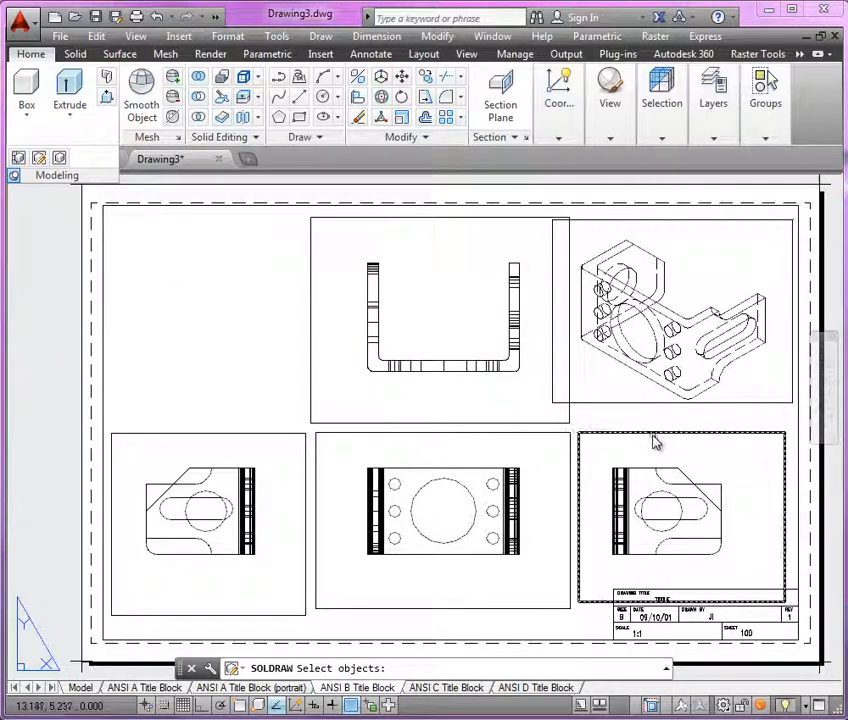
click(654, 440)
click(572, 427)
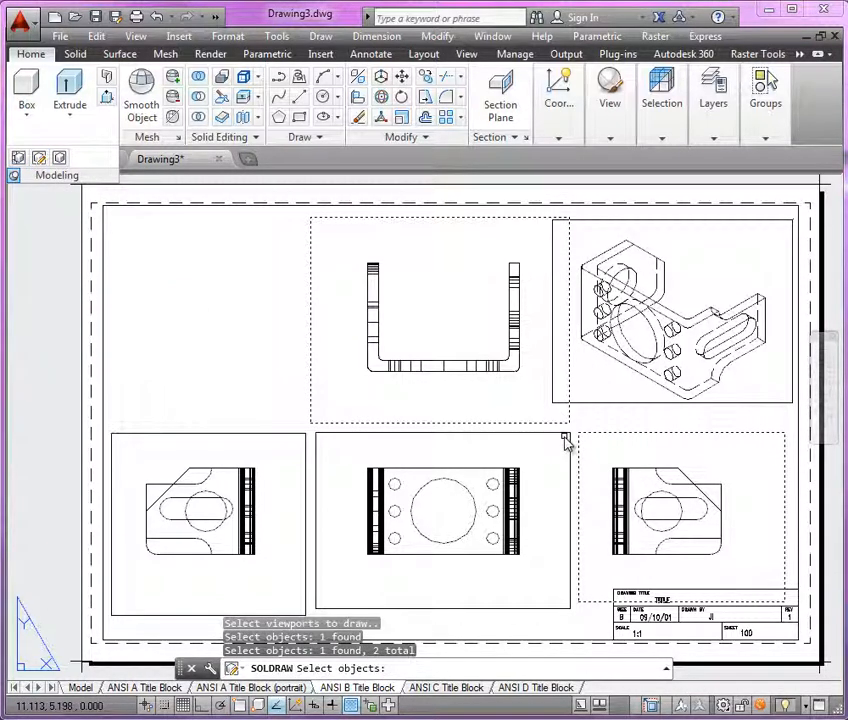
click(567, 437)
click(298, 437)
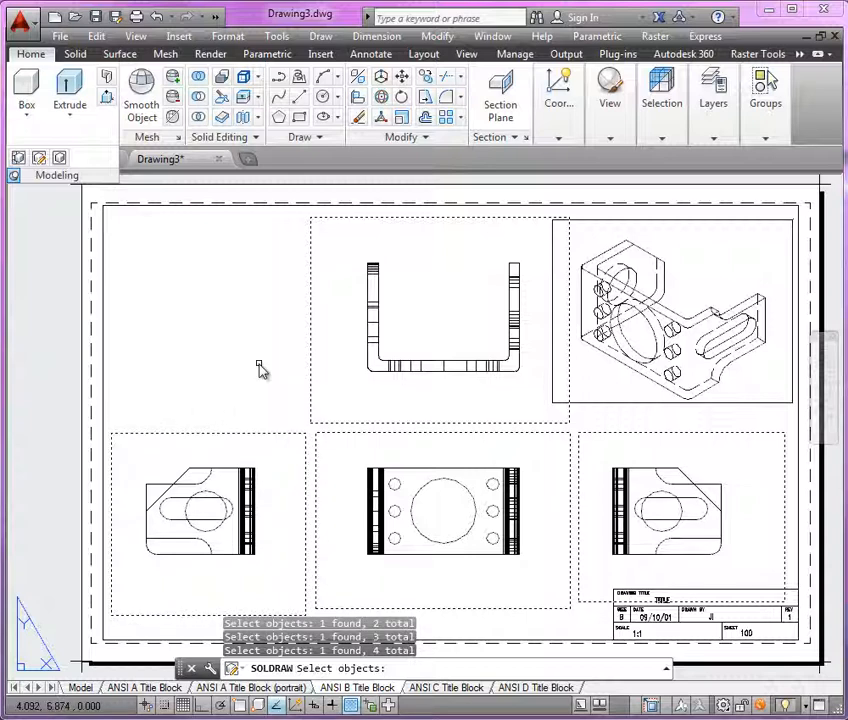
key(Return)
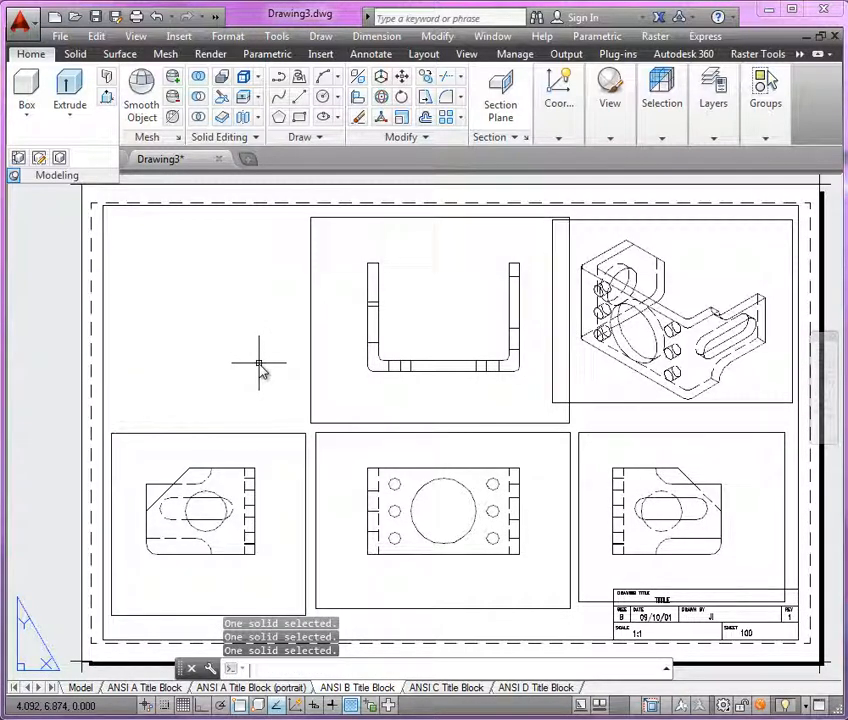
Activate the top viewport's model space and regenerate it to smooth the display of its curves
scroll(376, 544, up, 6)
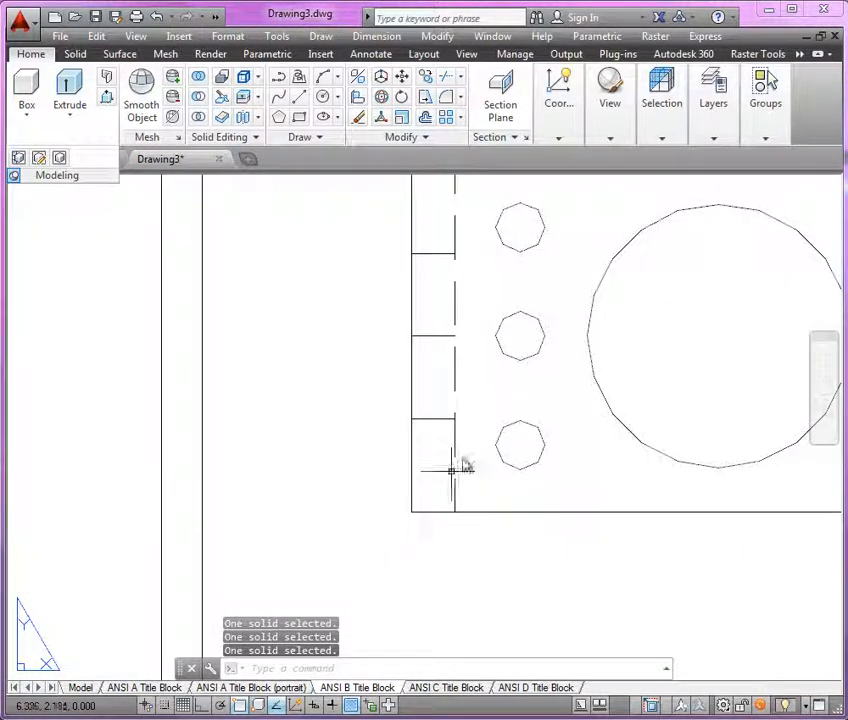
scroll(449, 477, down, 5)
scroll(350, 435, up, 2)
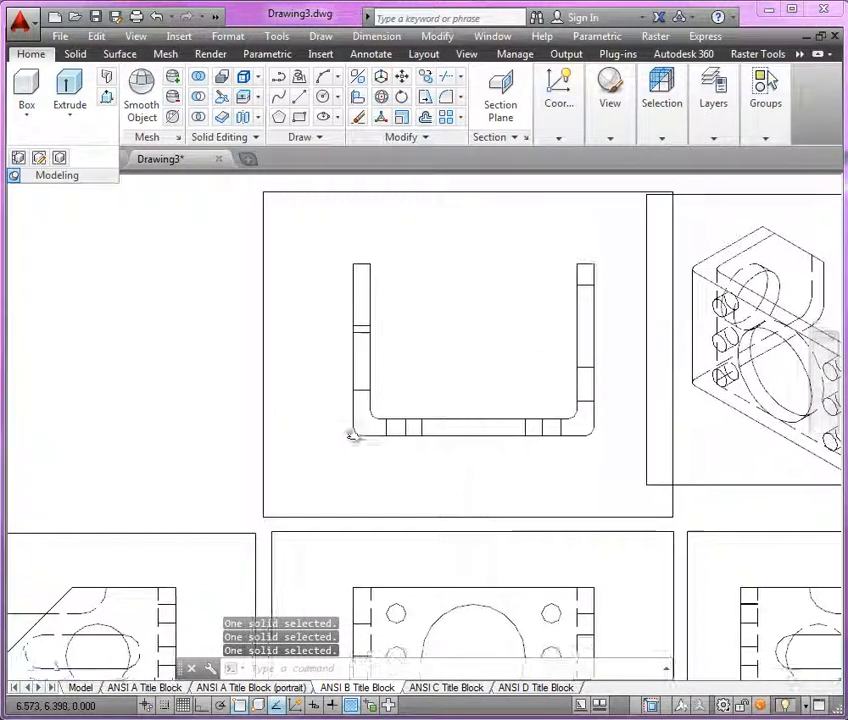
scroll(371, 355, up, 4)
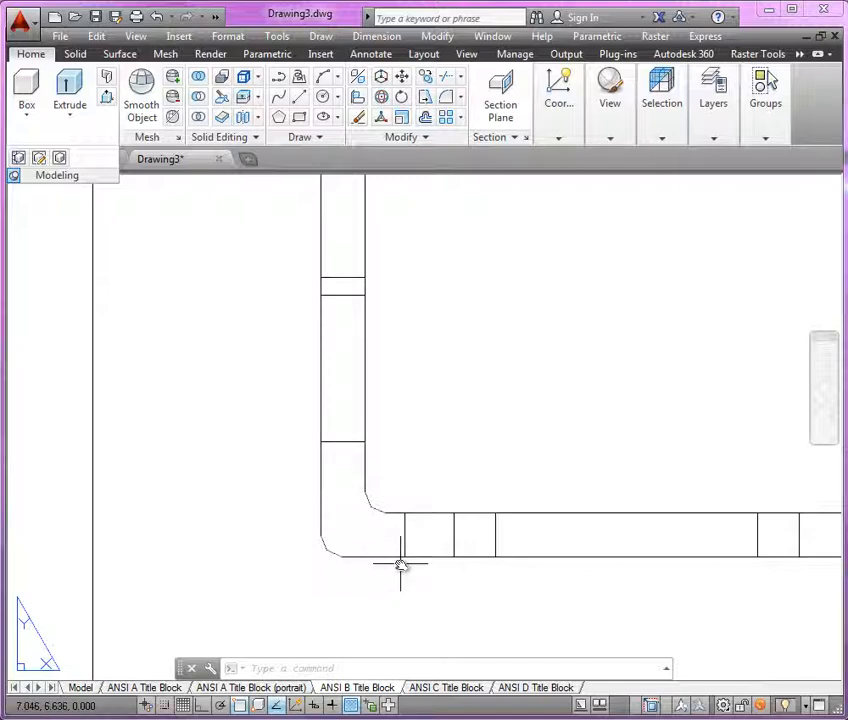
scroll(441, 373, down, 6)
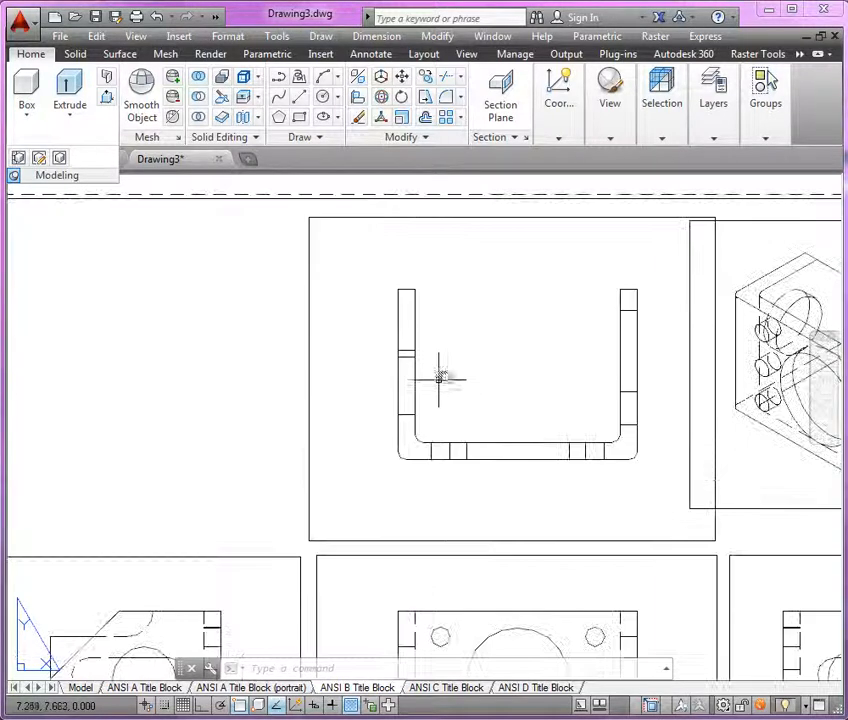
scroll(434, 440, up, 4)
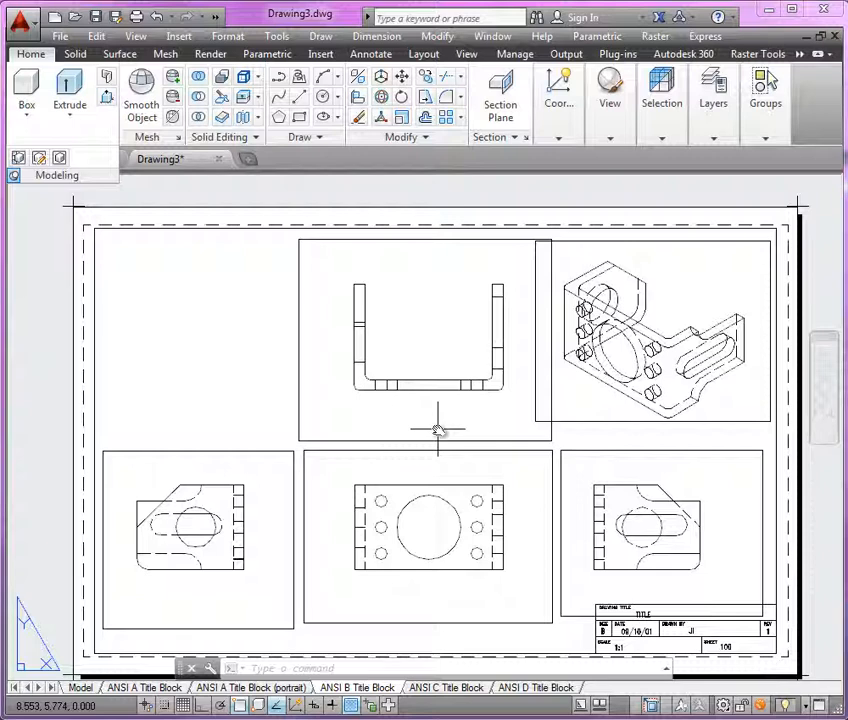
click(447, 424)
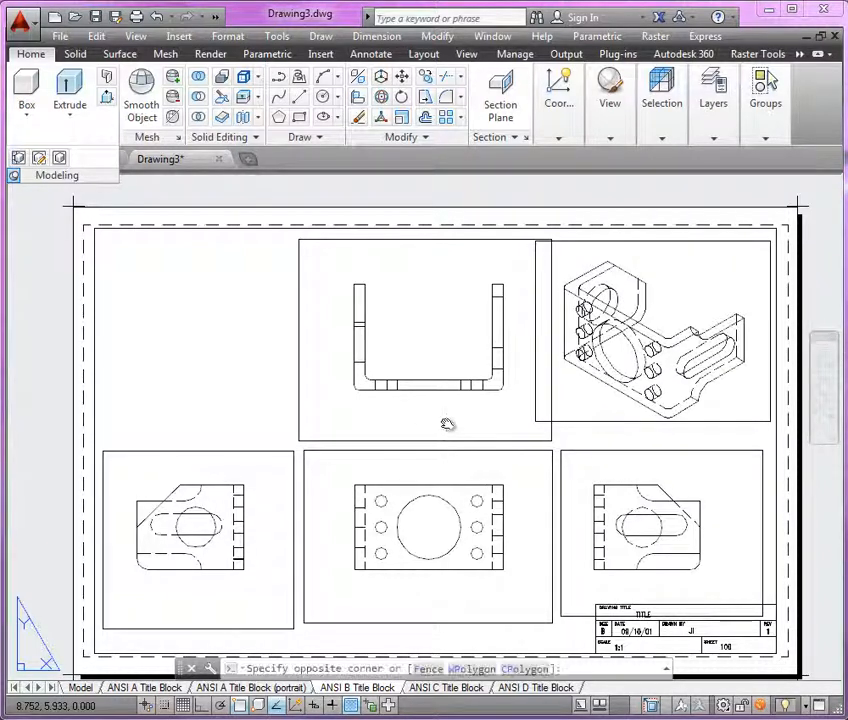
double_click(447, 424)
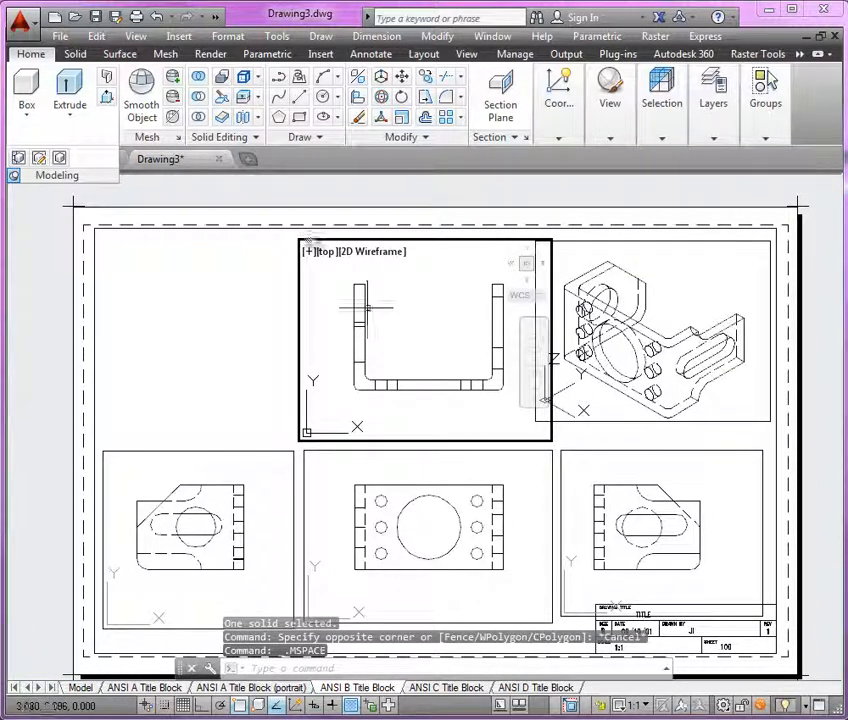
click(135, 36)
click(140, 72)
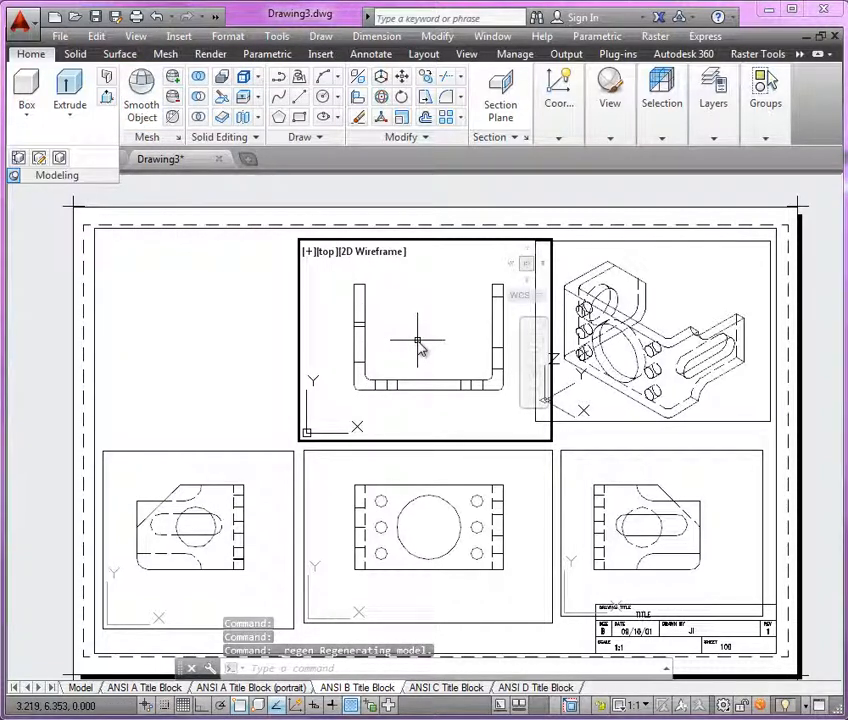
Reduce the global linetype scale factor in the Linetype Manager to give the hidden lines shorter dashes
text(lt)
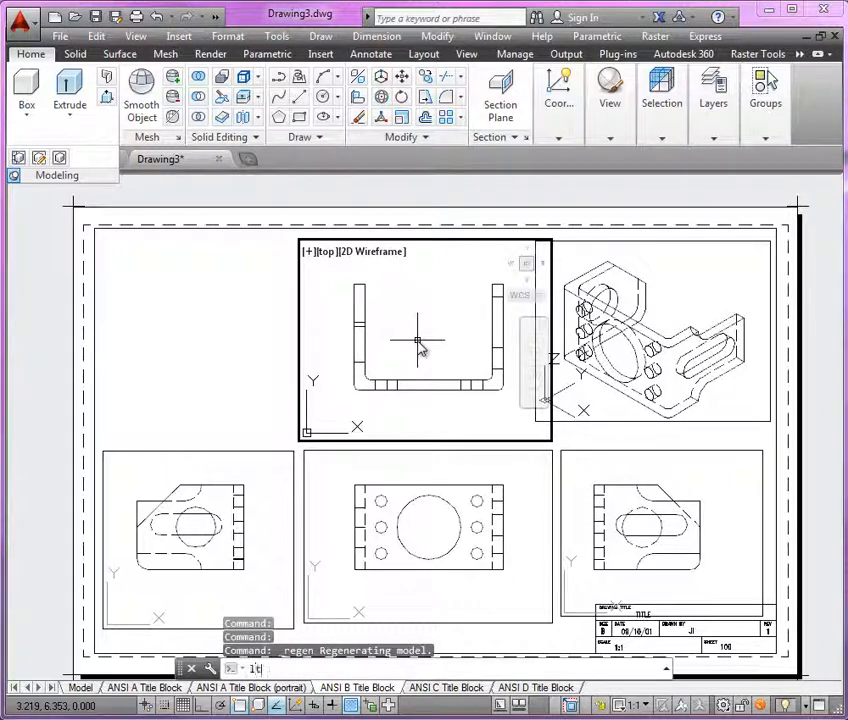
key(Return)
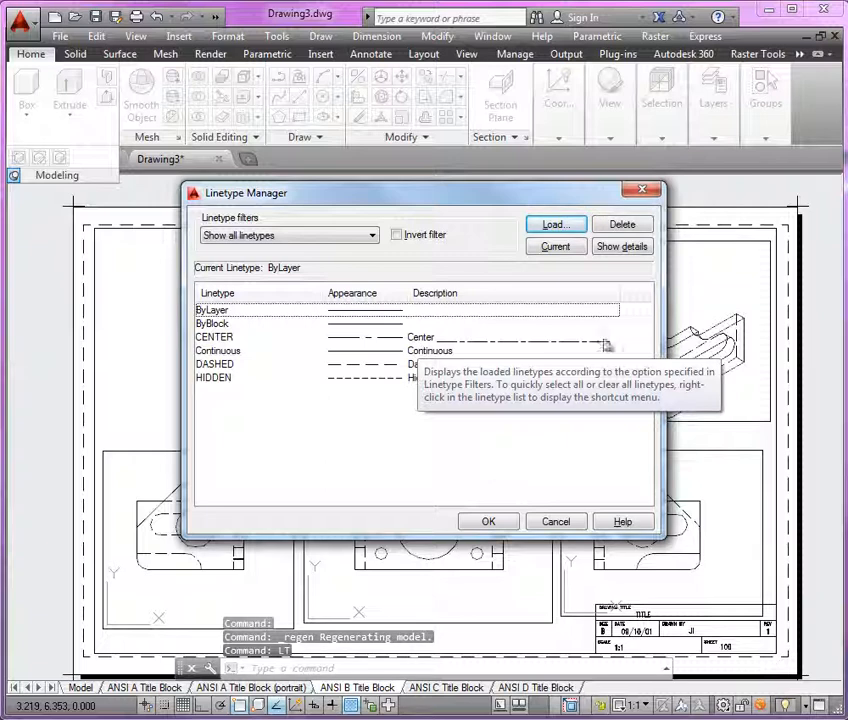
click(626, 249)
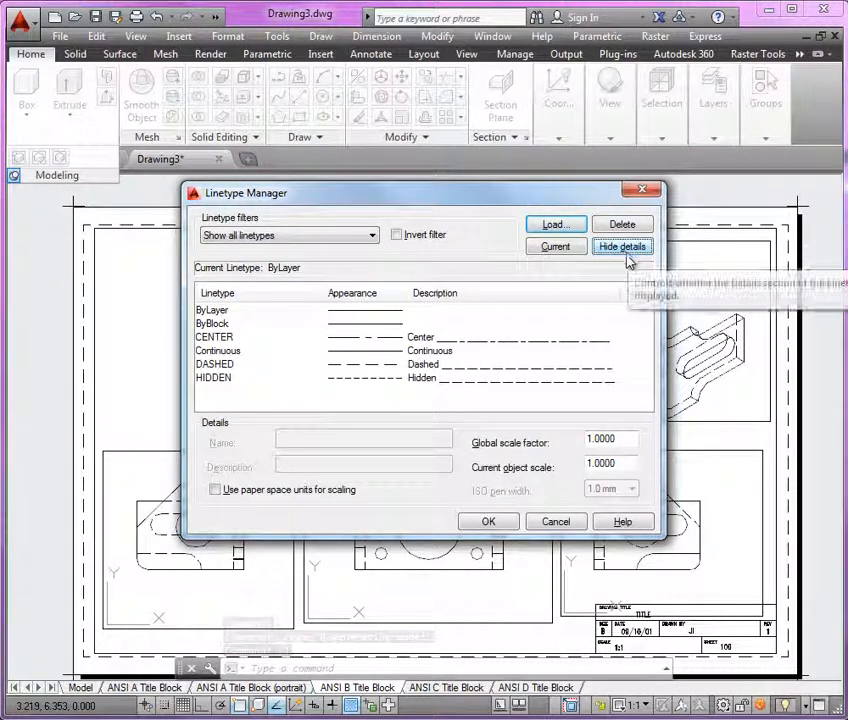
drag(618, 440, 536, 450)
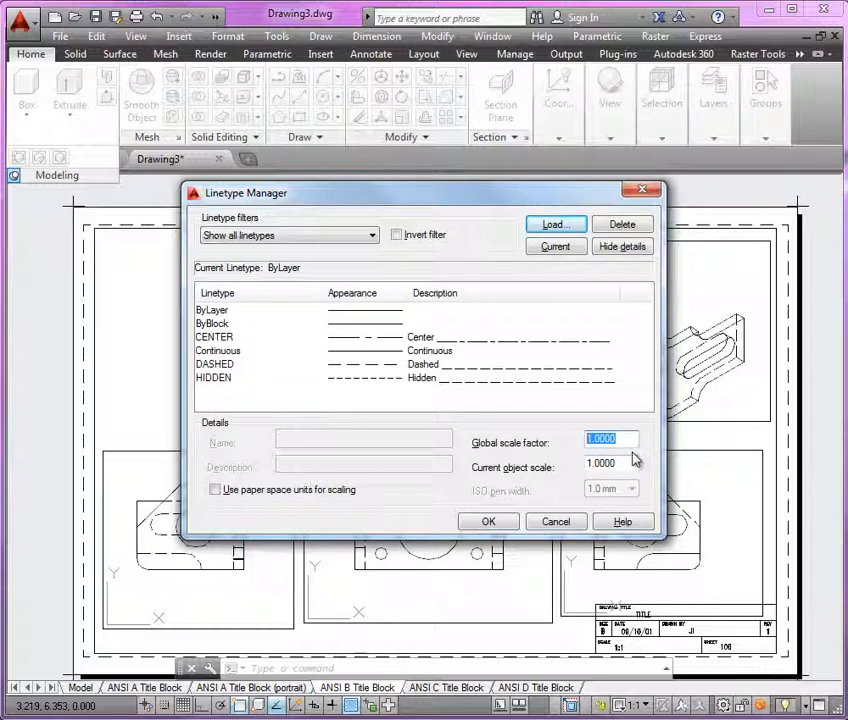
key(BackSpace)
click(483, 523)
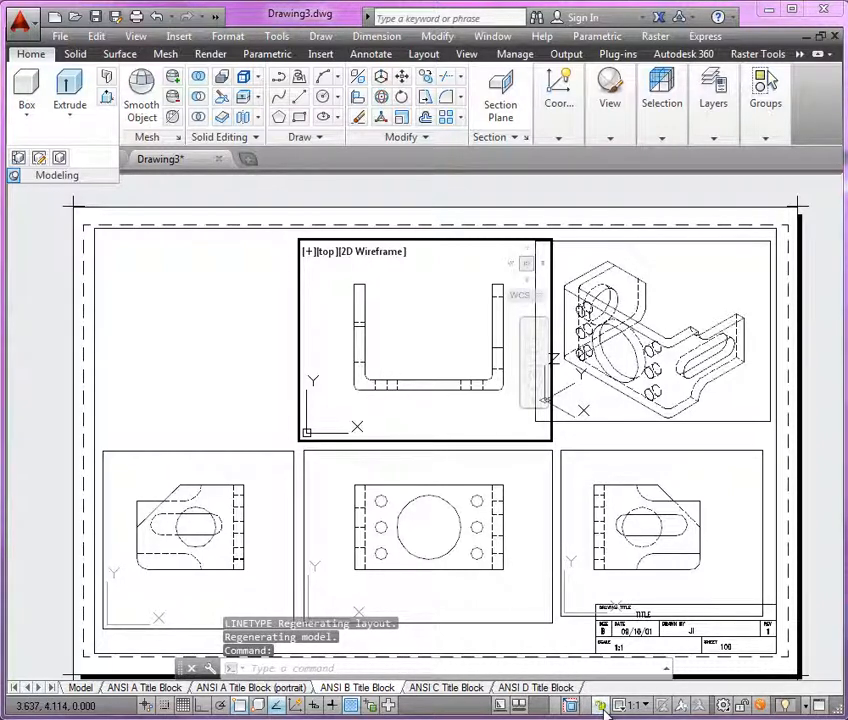
Activate the right, front, left and isometric viewports in turn to check whether each one is locked
click(606, 470)
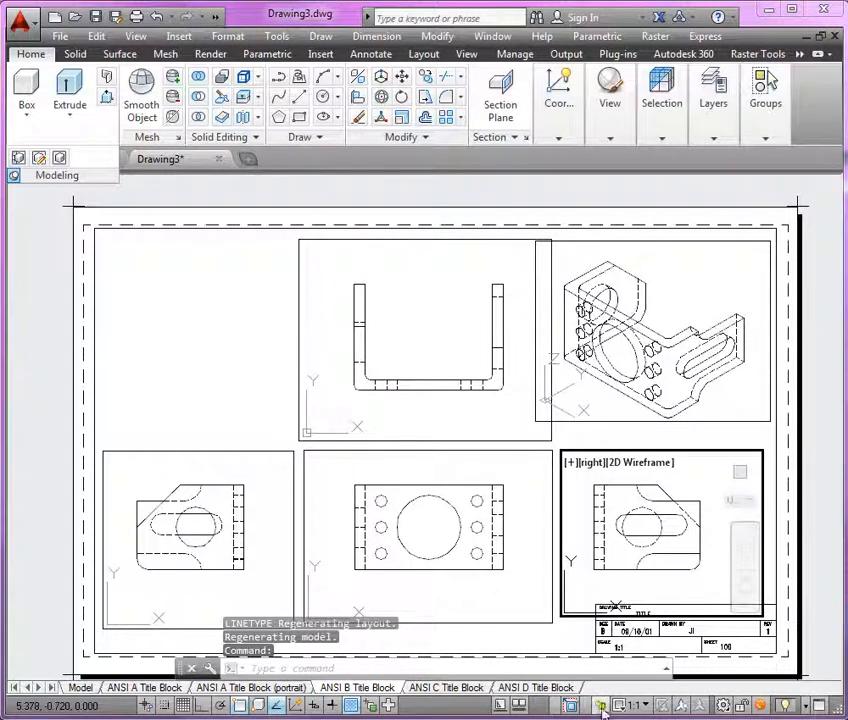
click(539, 507)
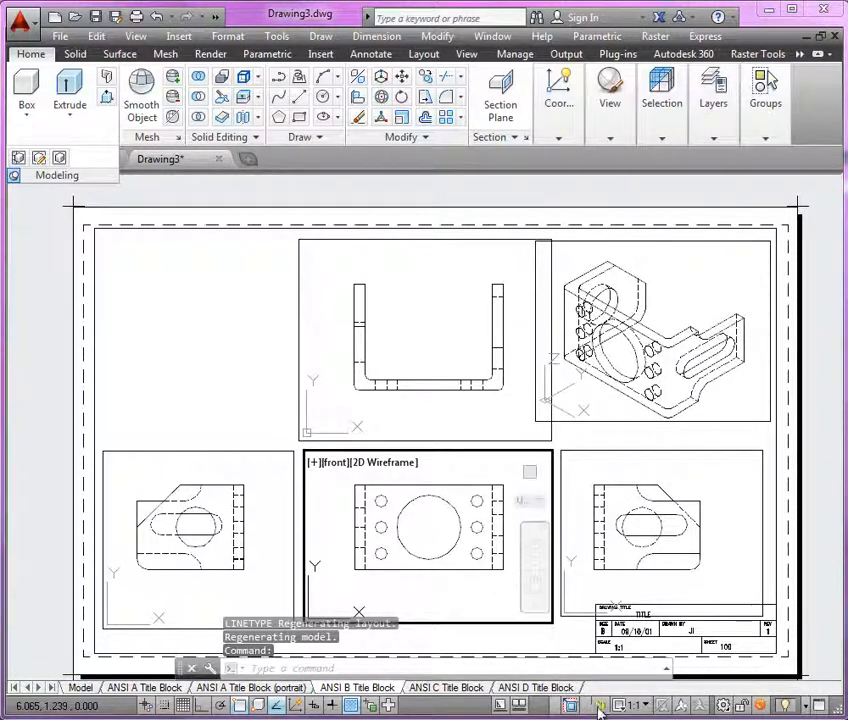
click(274, 530)
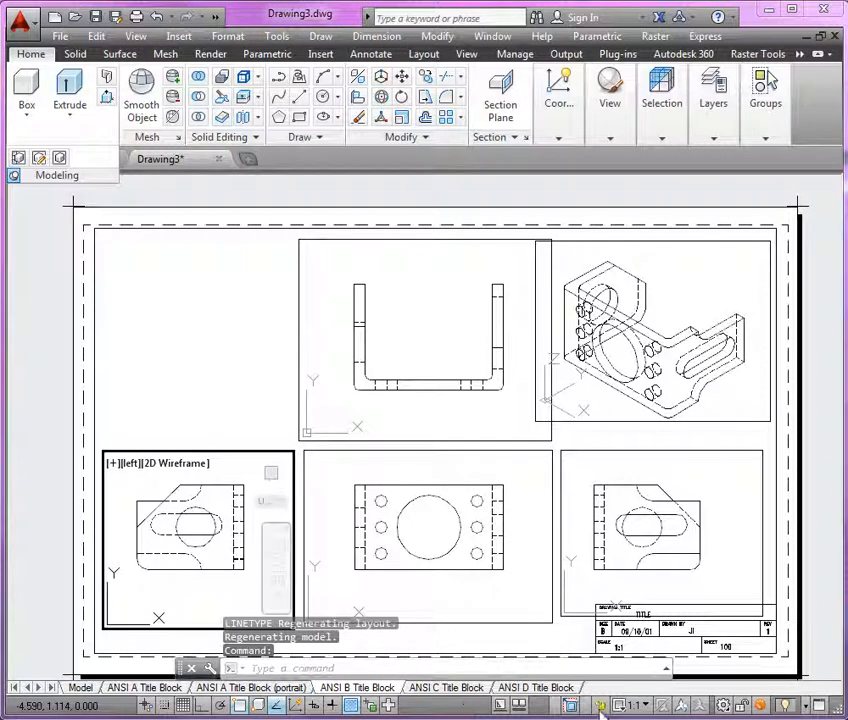
click(598, 405)
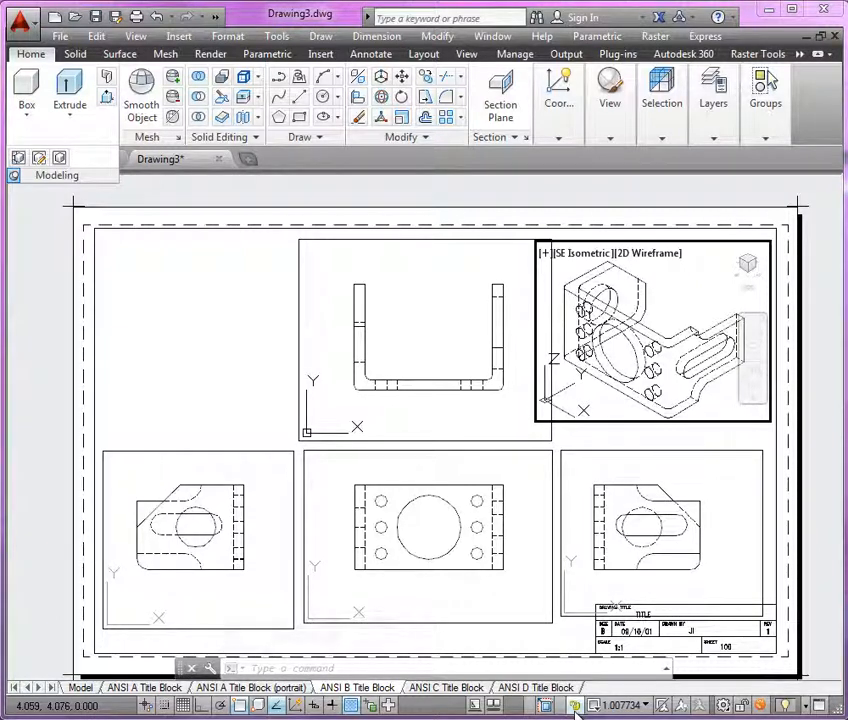
Activate the top, front, right and left viewports in turn and zoom over the top one to check the view locks
click(470, 421)
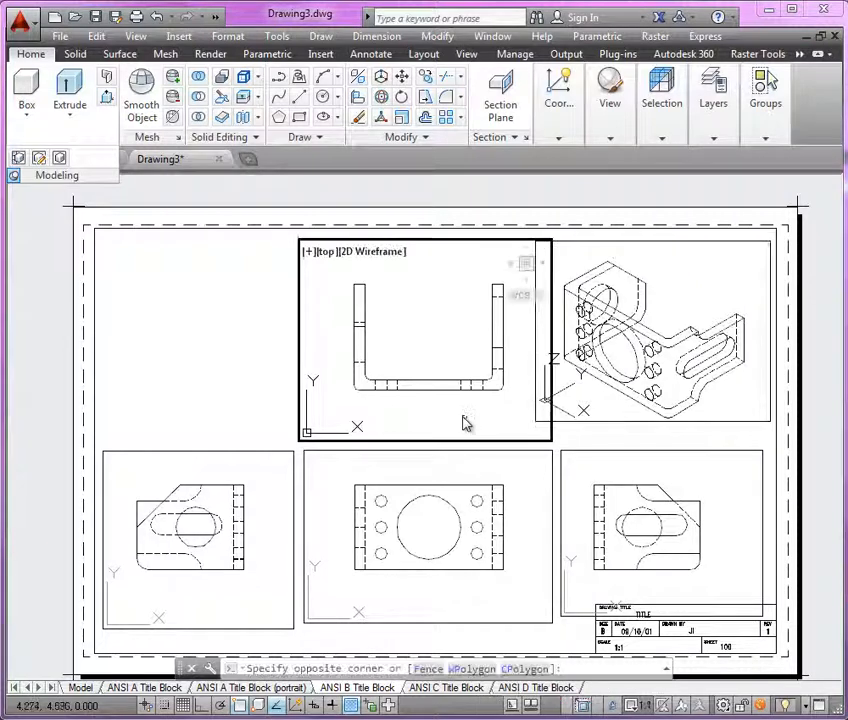
click(468, 485)
click(610, 485)
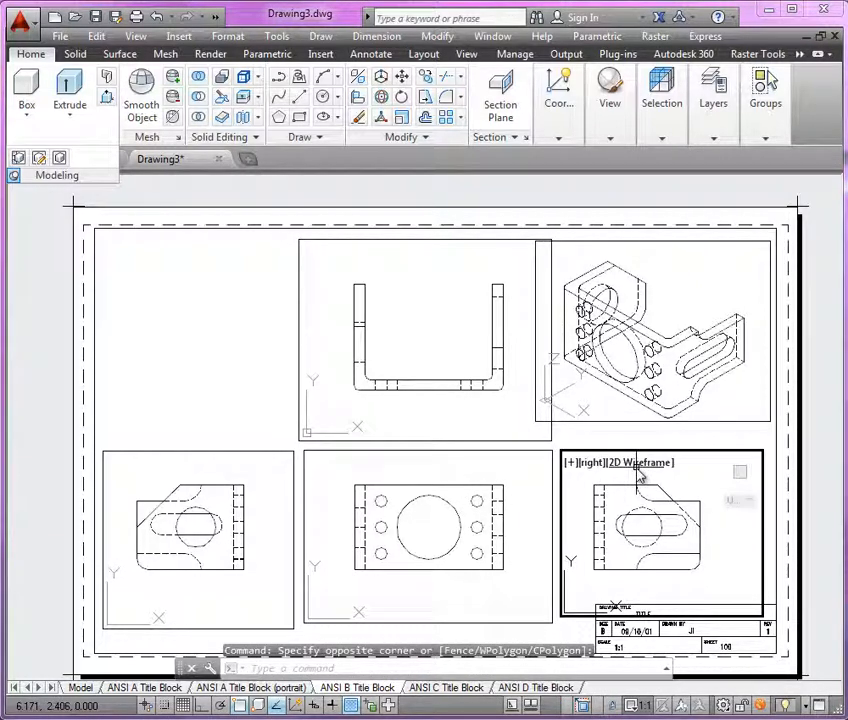
click(150, 476)
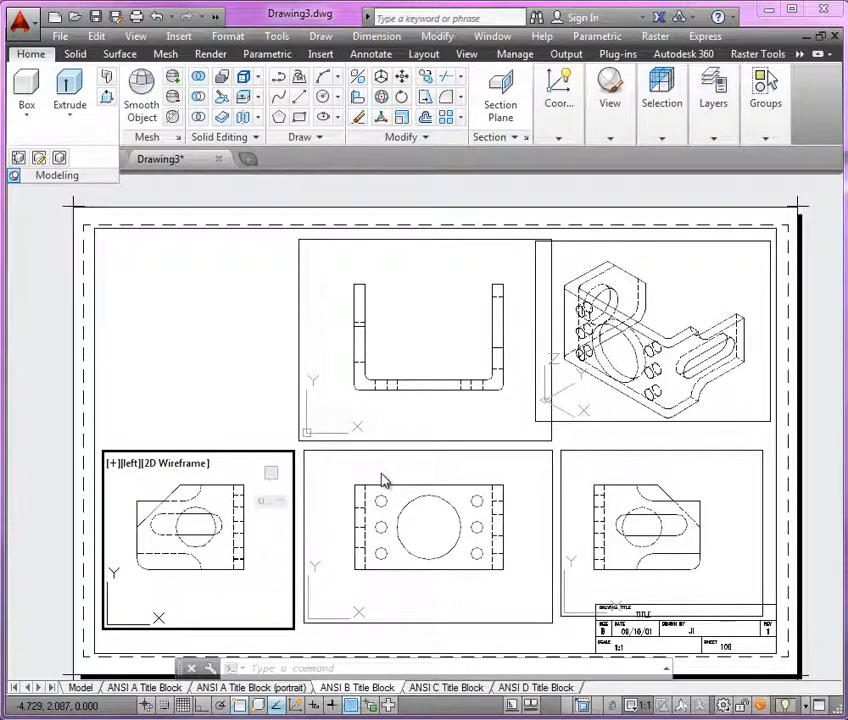
click(375, 360)
scroll(375, 360, up, 8)
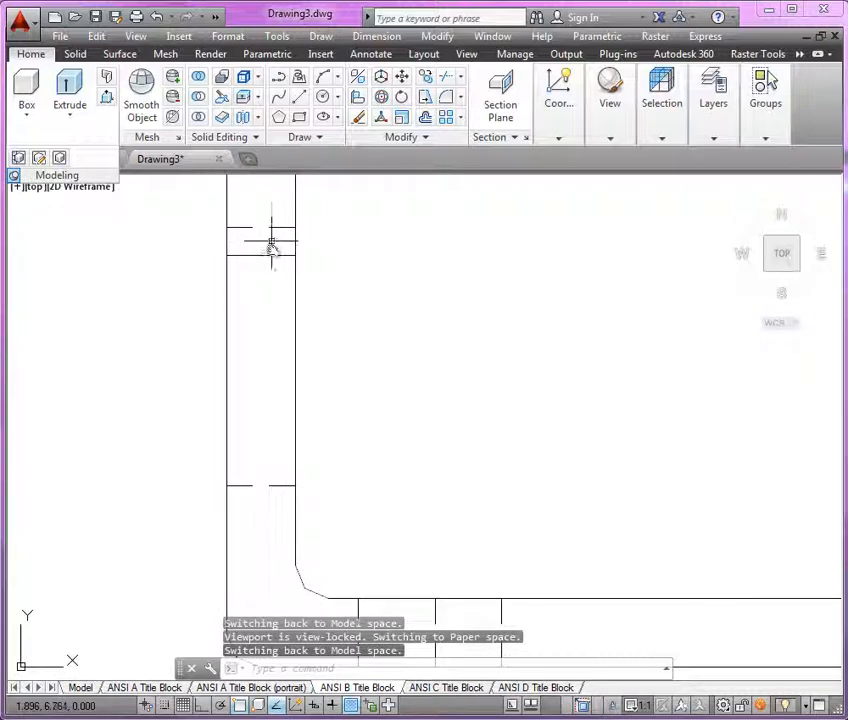
scroll(424, 288, down, 4)
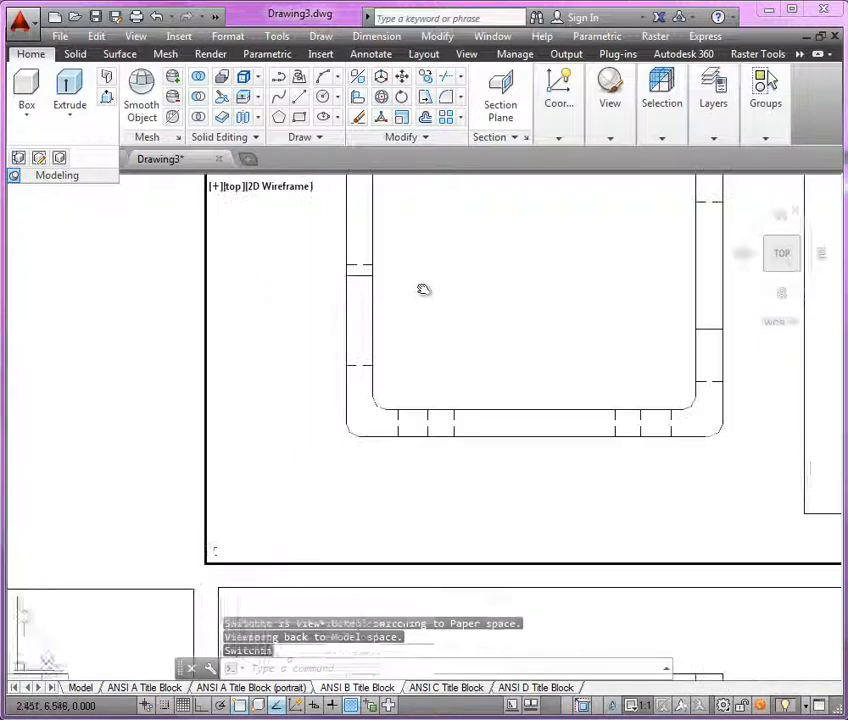
mouse_move(462, 356)
middle_down()
mouse_move(441, 394)
mouse_move(439, 371)
middle_up()
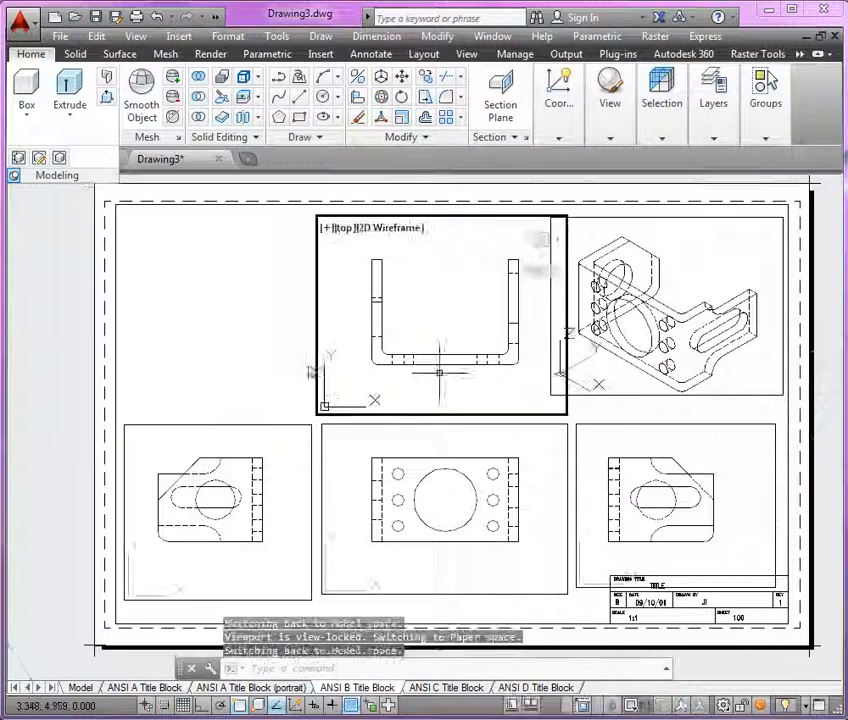
Return to paper space and set the color of layer PH-7BE to blue in the Layer Properties Manager
double_click(60, 339)
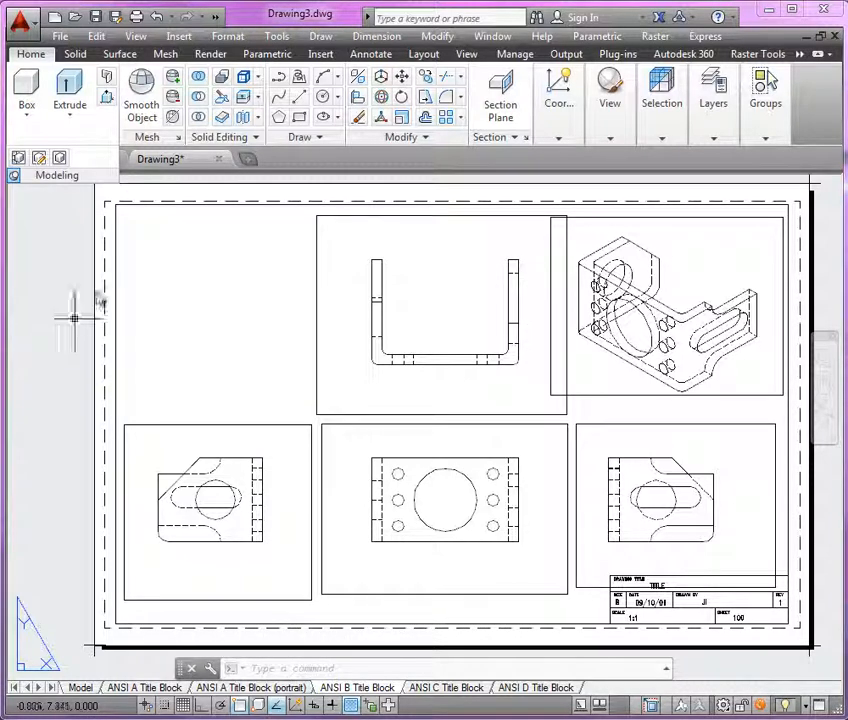
drag(2, 357, 678, 355)
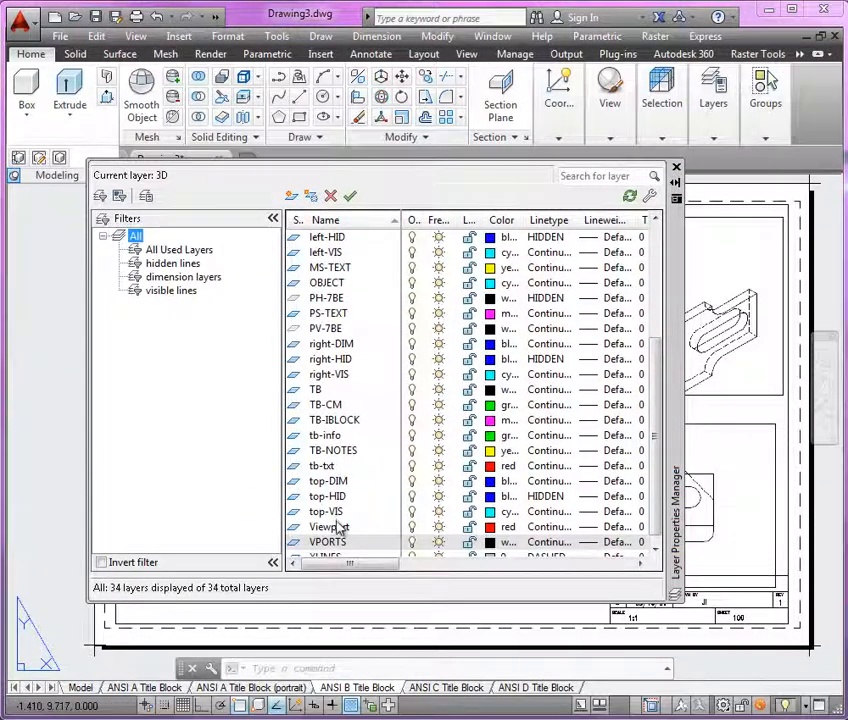
click(337, 300)
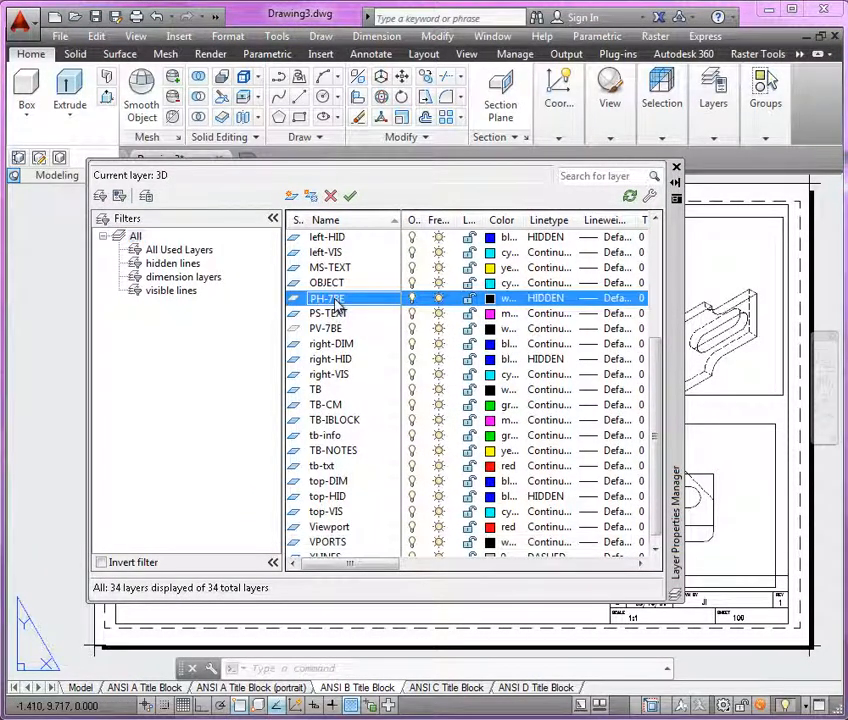
click(338, 332)
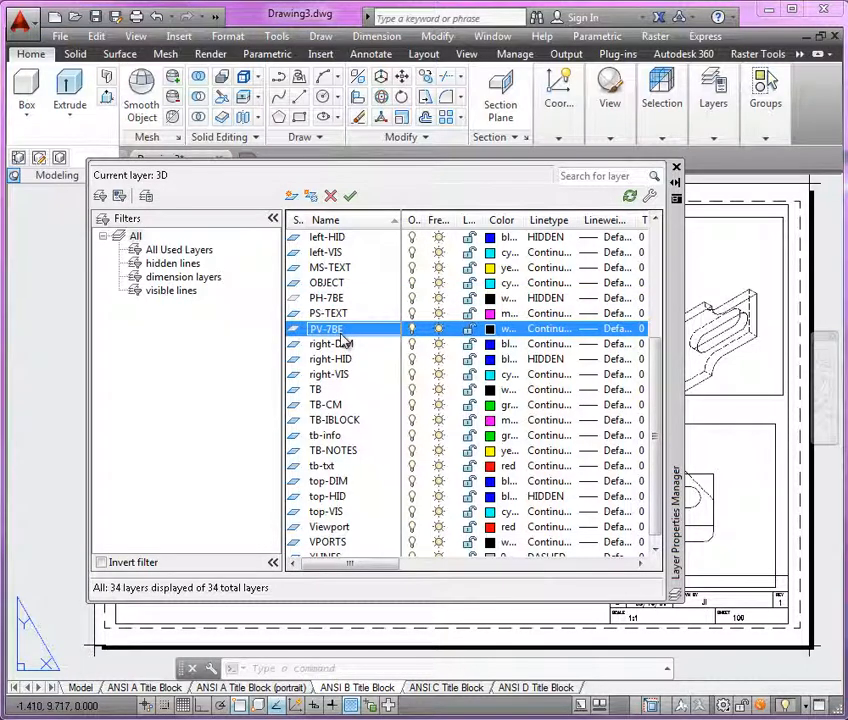
click(331, 300)
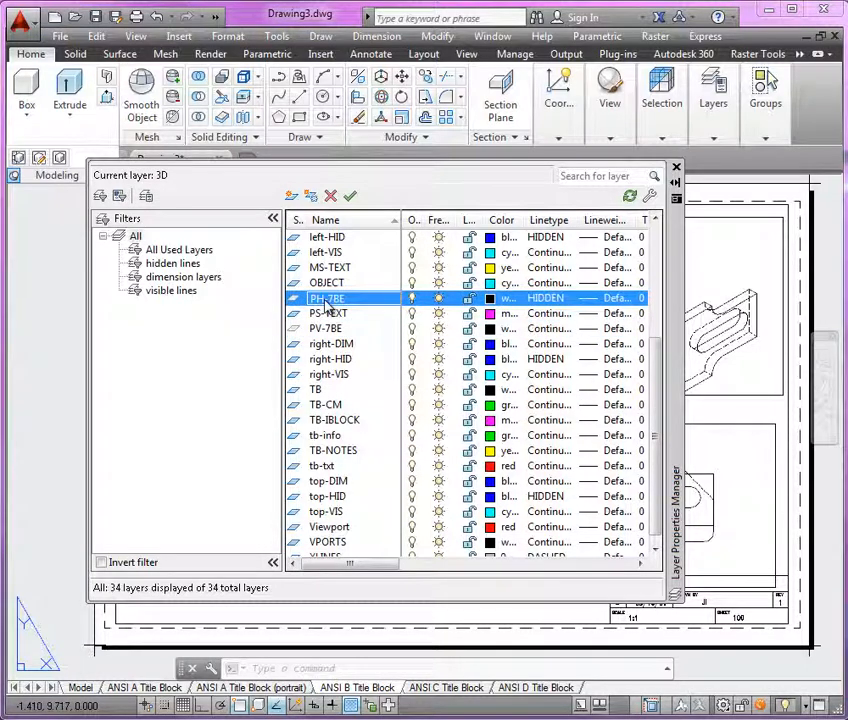
click(489, 299)
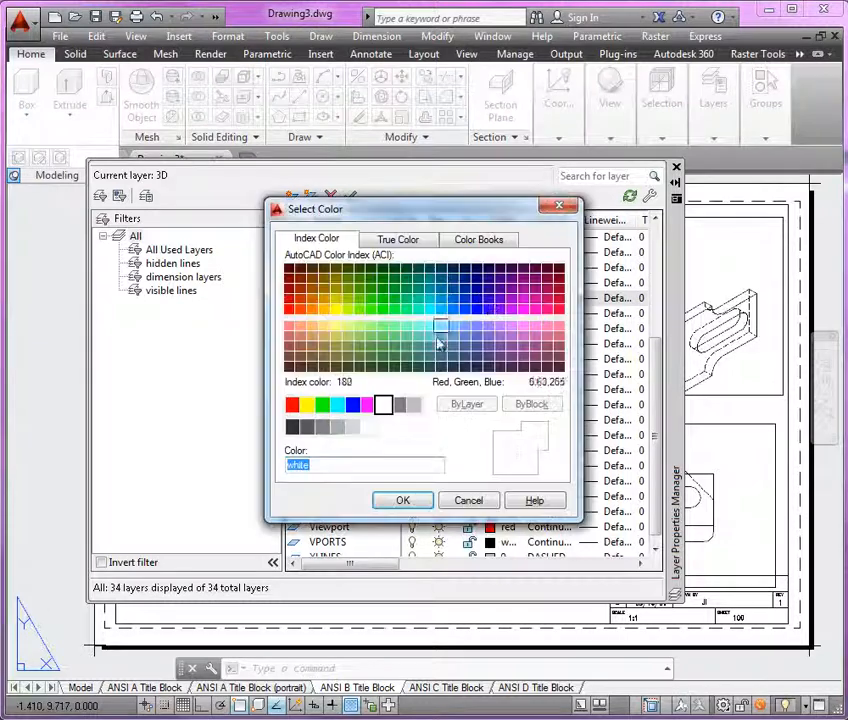
click(352, 404)
click(400, 502)
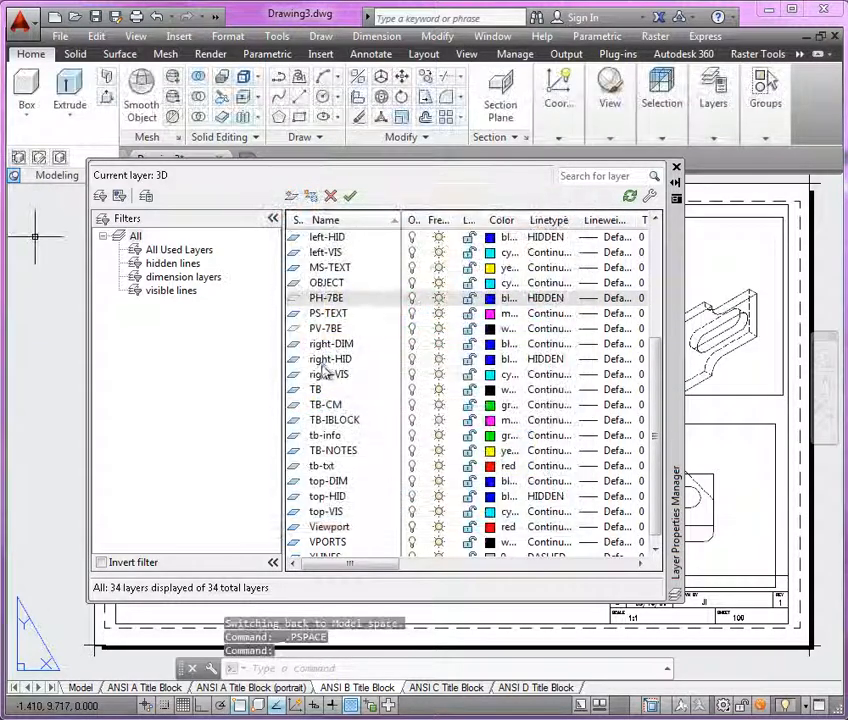
Set the color of layer PV-7BE to cyan
click(329, 333)
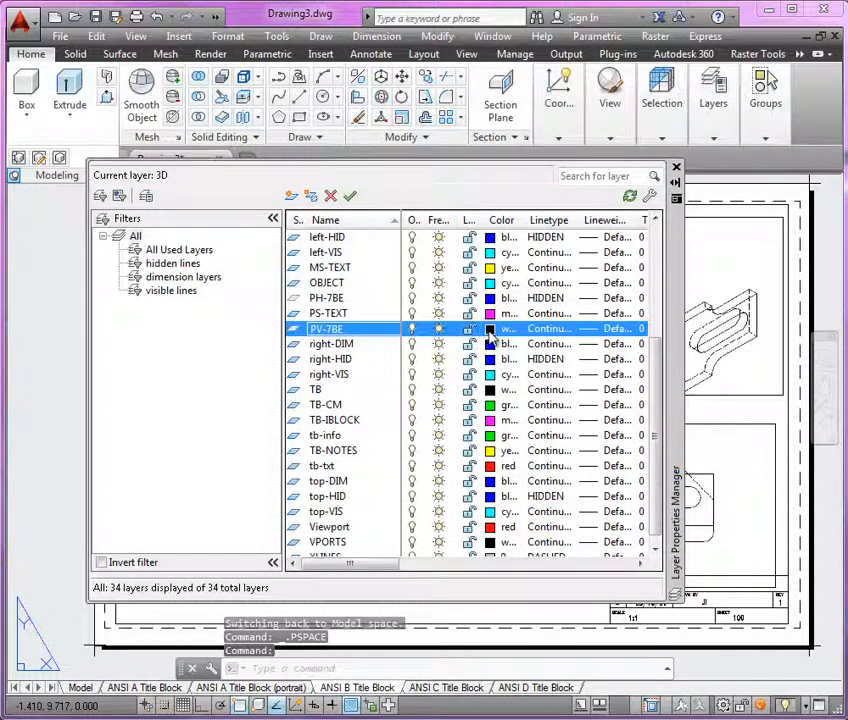
click(489, 330)
click(337, 404)
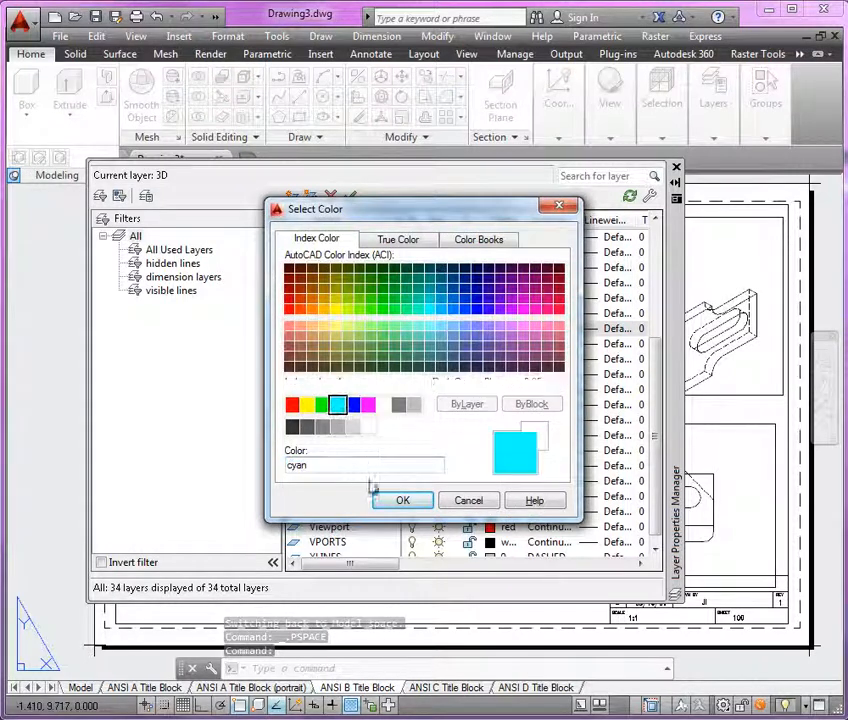
click(399, 502)
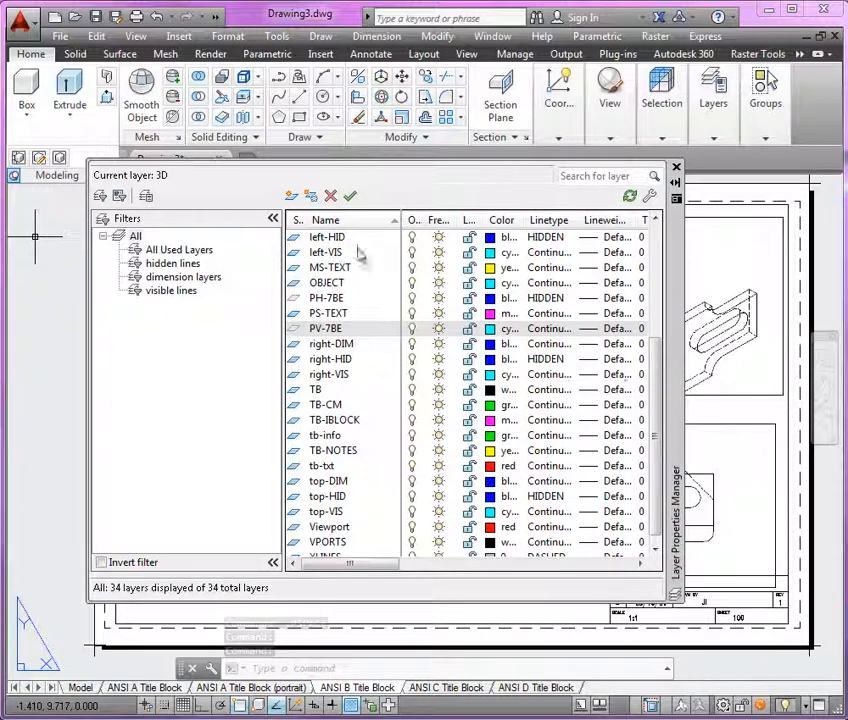
Make top-DIM the current layer and move the Layer Properties Manager off the drawing
drag(682, 325, 697, 325)
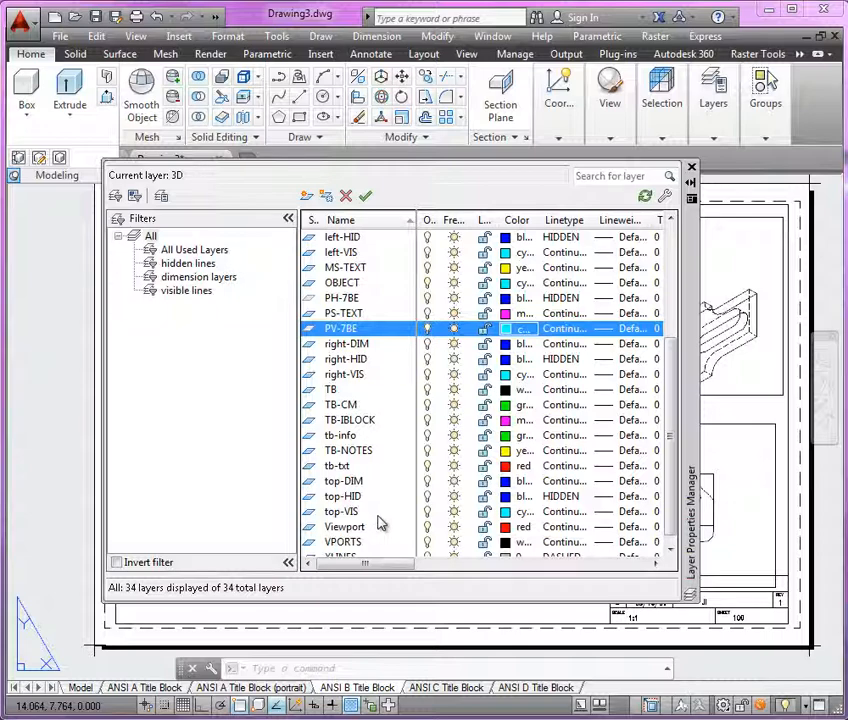
click(345, 481)
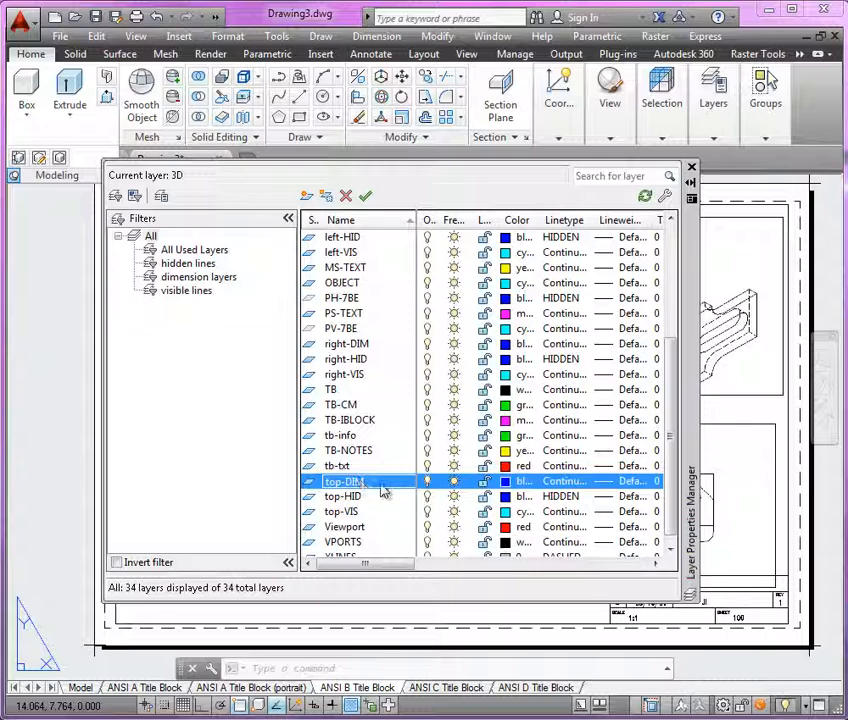
double_click(380, 490)
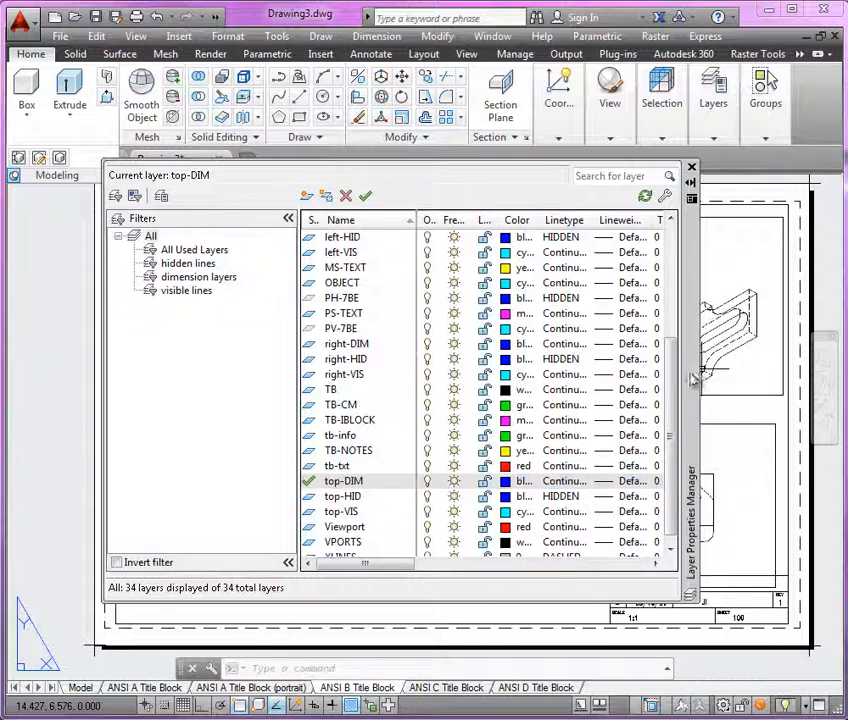
drag(691, 375, 14, 385)
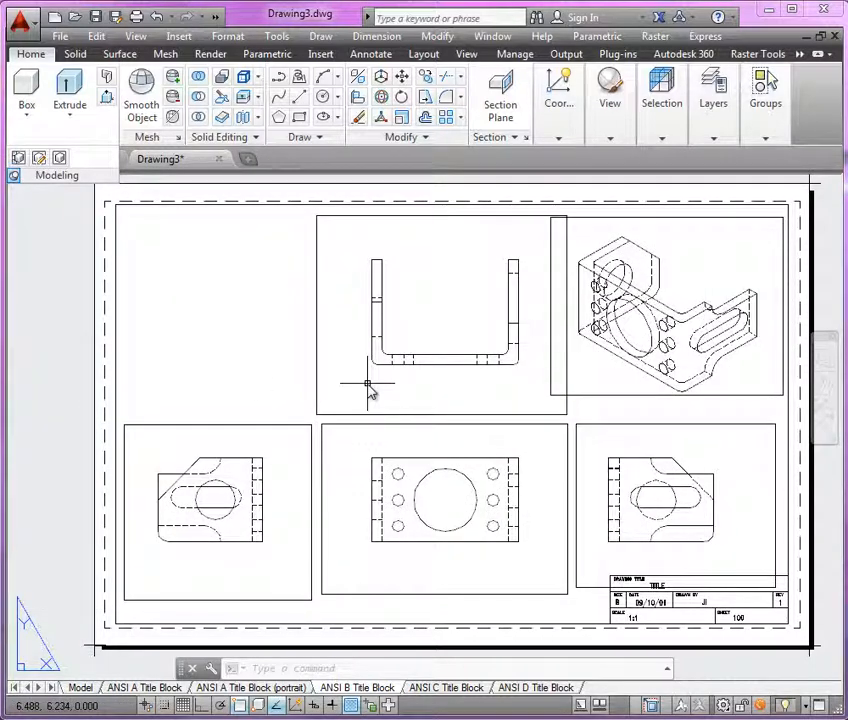
Activate the top viewport's model space and add a linear dimension for the bracket's overall width below the U-shaped profile
double_click(368, 387)
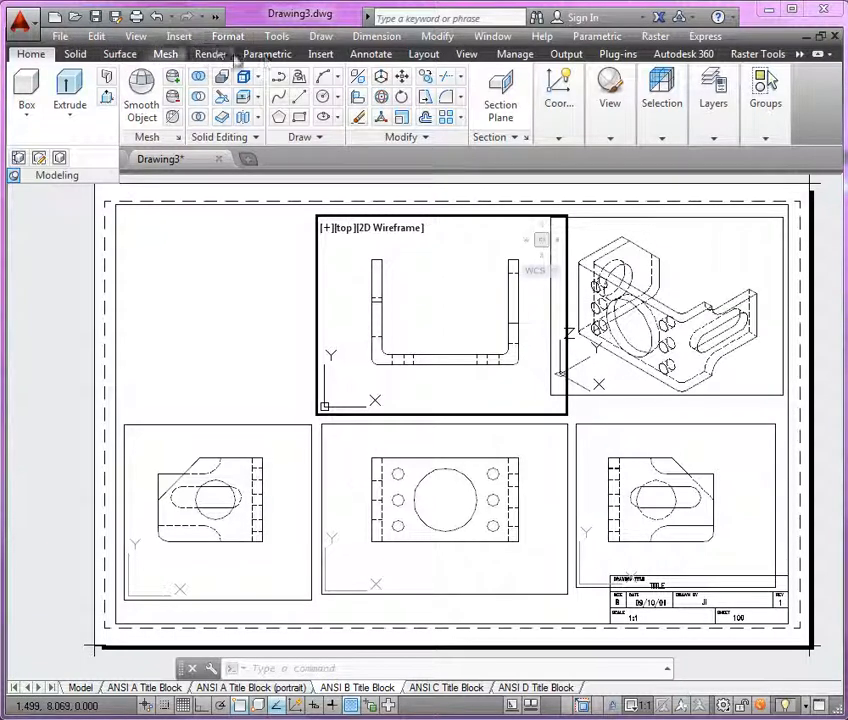
click(371, 54)
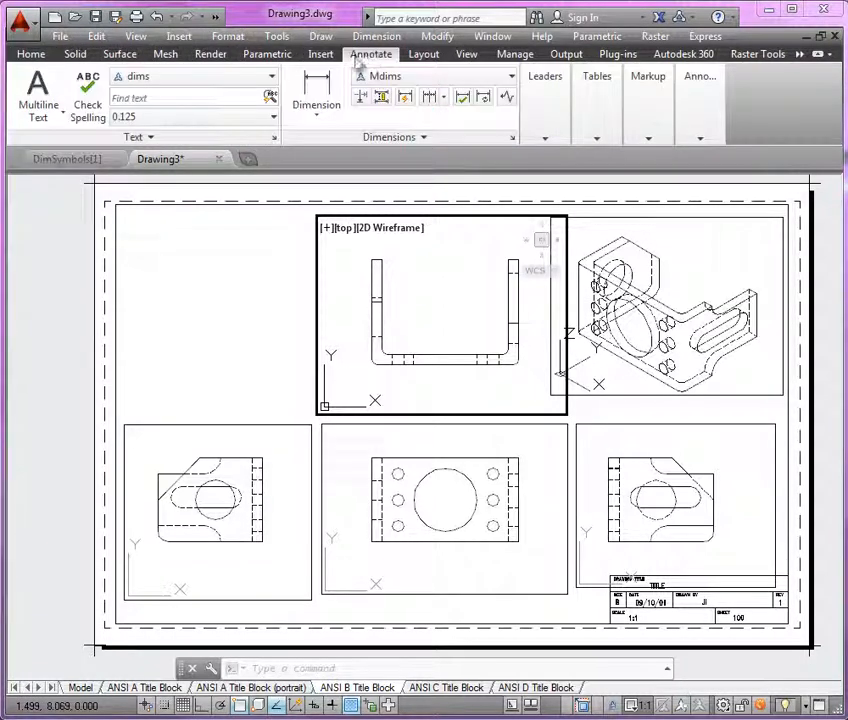
click(322, 119)
click(330, 143)
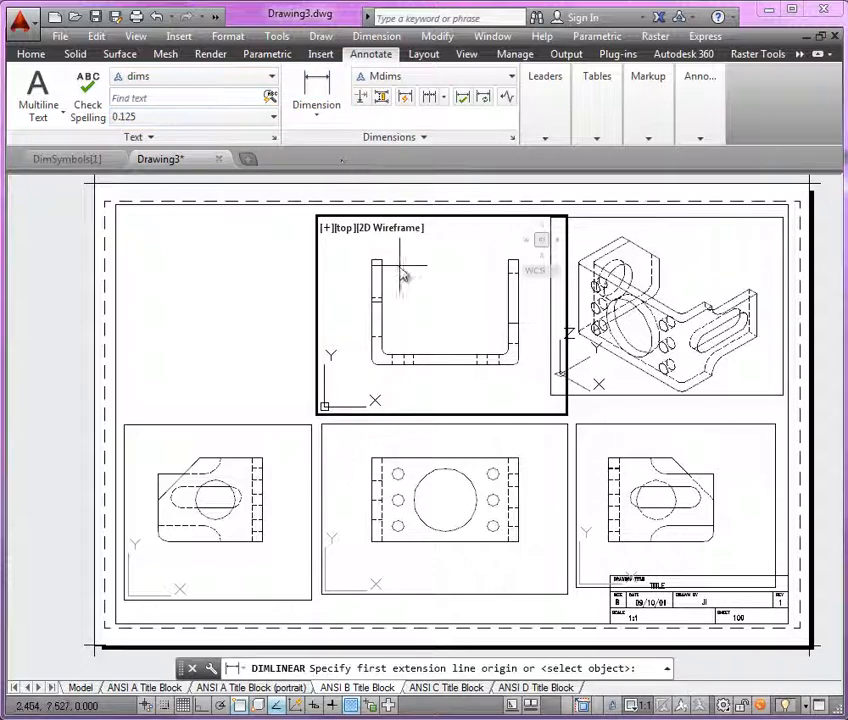
scroll(366, 379, up, 4)
scroll(369, 382, down, 4)
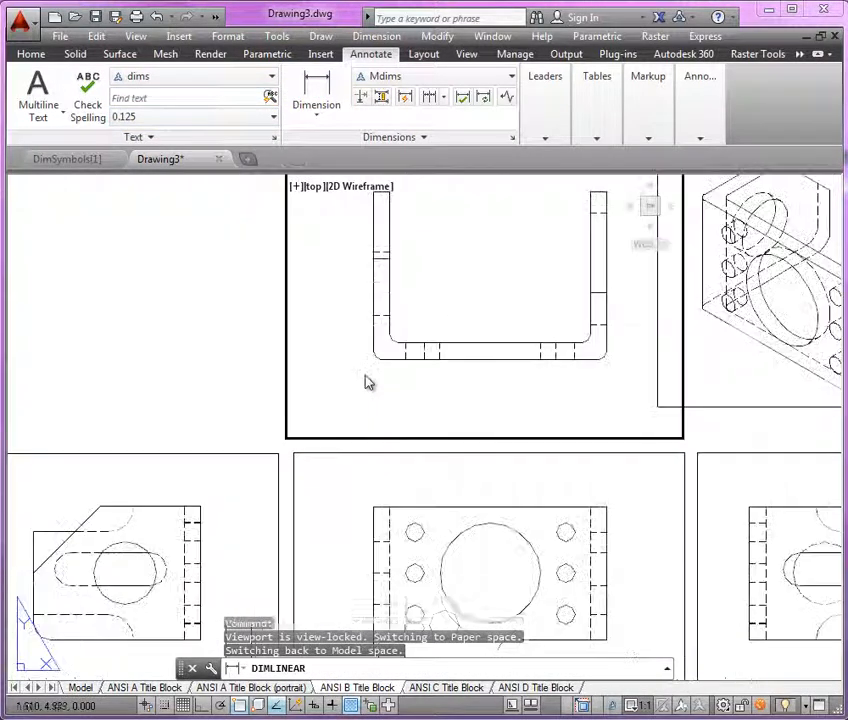
scroll(445, 405, up, 4)
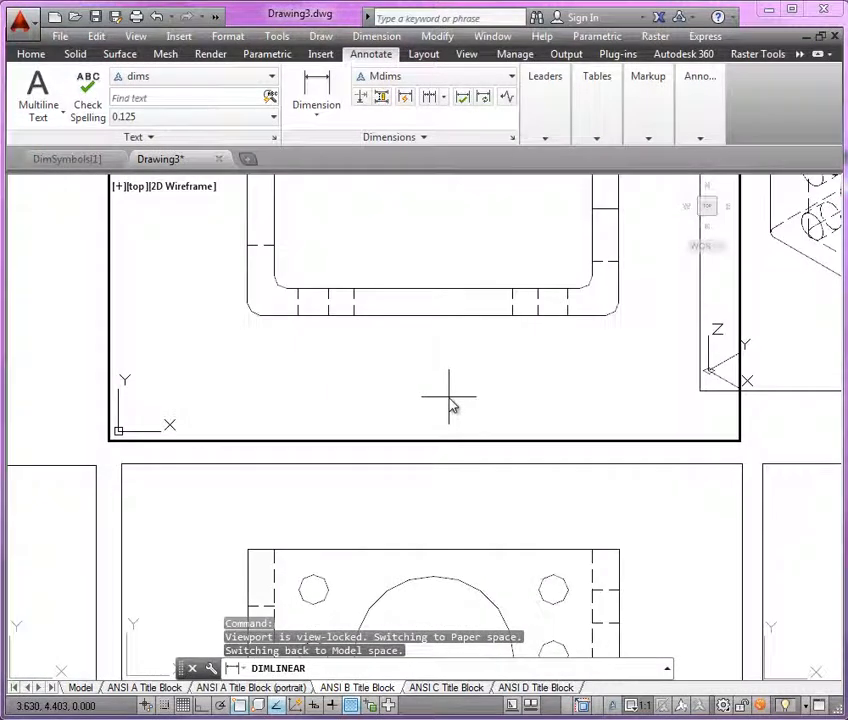
middle_drag(450, 403, 413, 401)
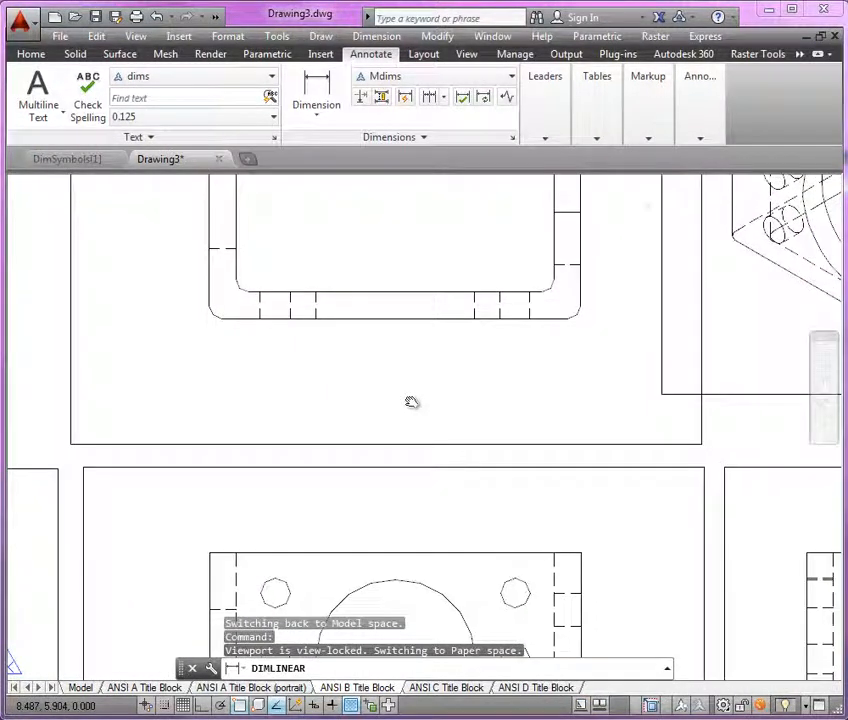
click(207, 306)
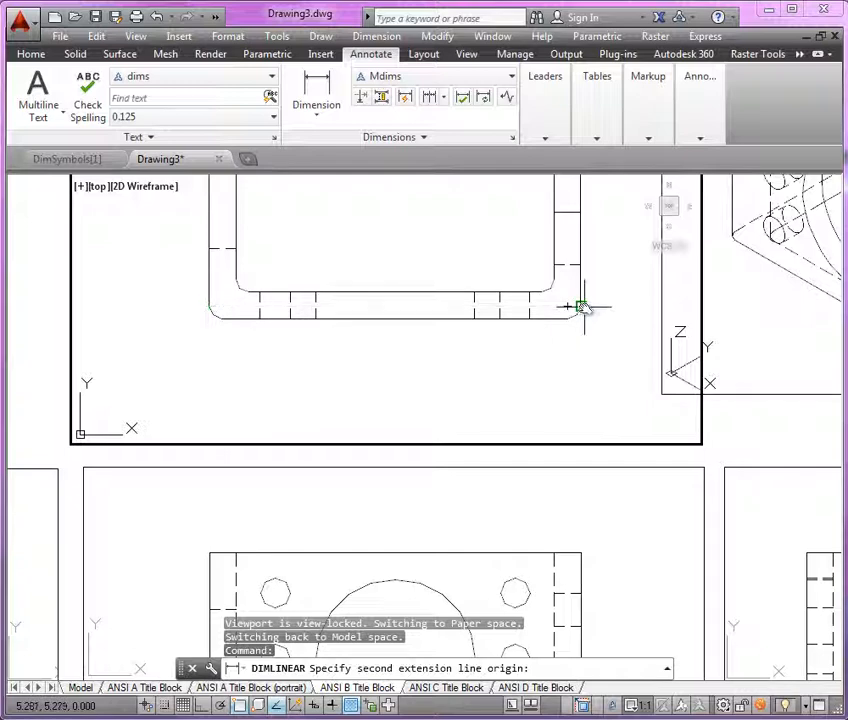
click(582, 306)
click(397, 377)
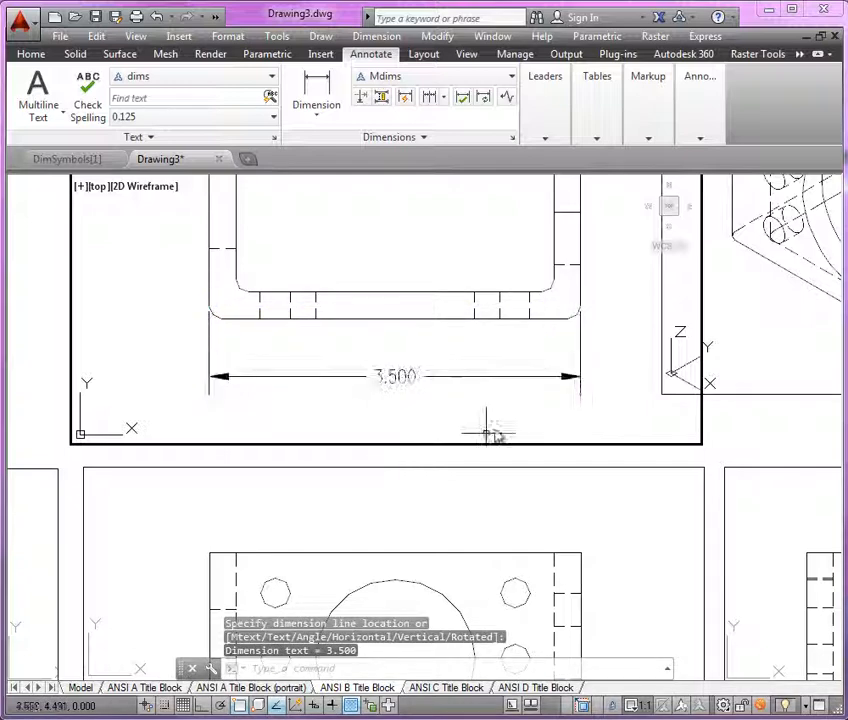
Activate the front viewport and make front-DIM the current layer
scroll(534, 270, down, 3)
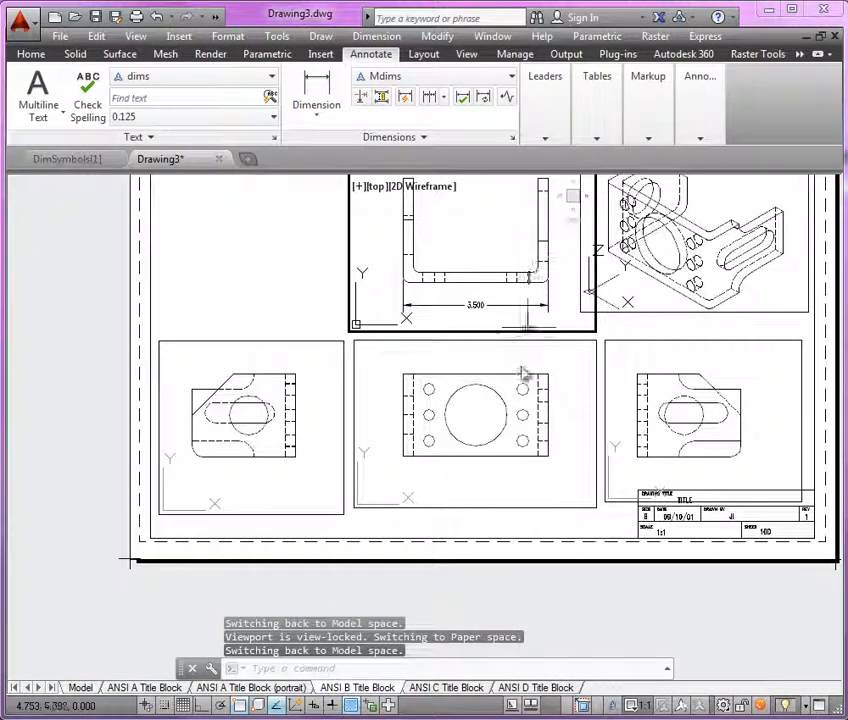
scroll(520, 460, up, 2)
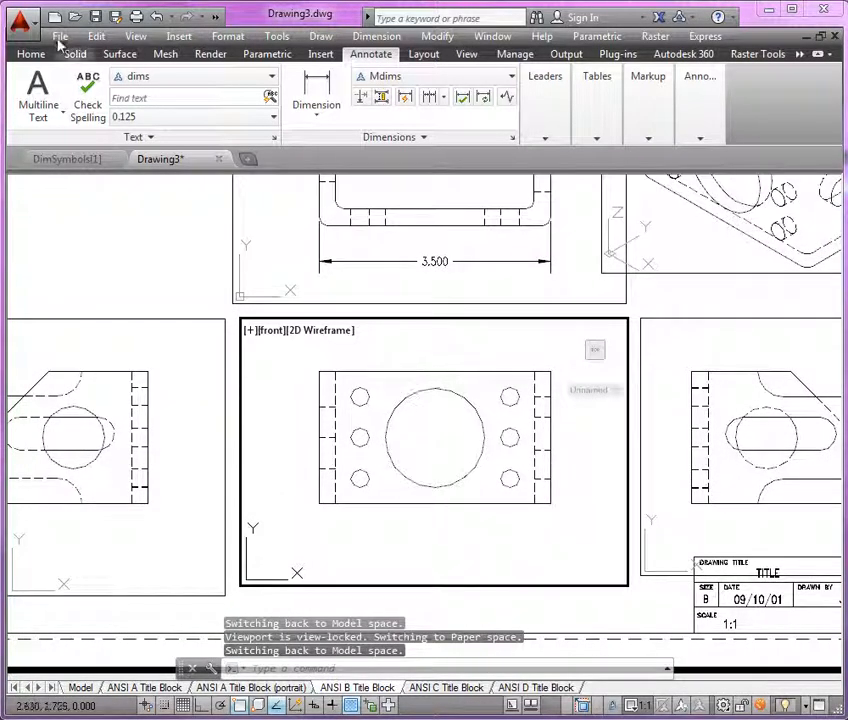
click(31, 54)
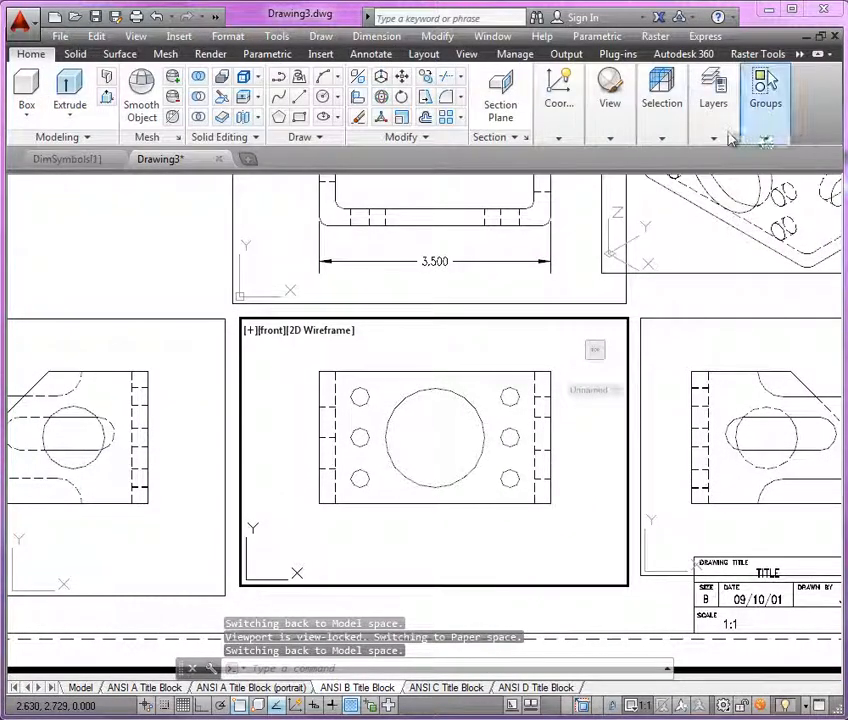
click(715, 130)
click(841, 197)
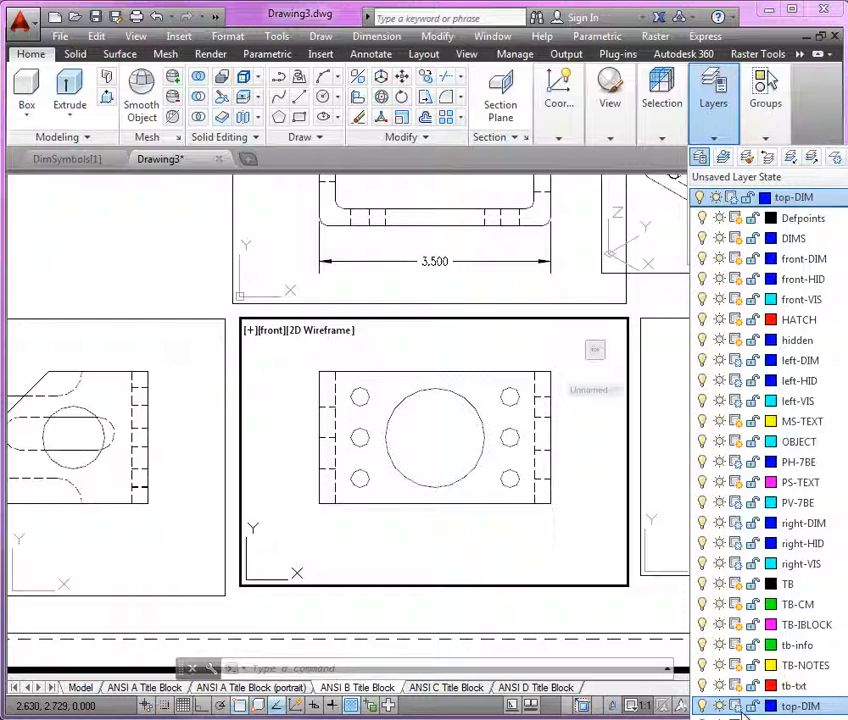
click(805, 259)
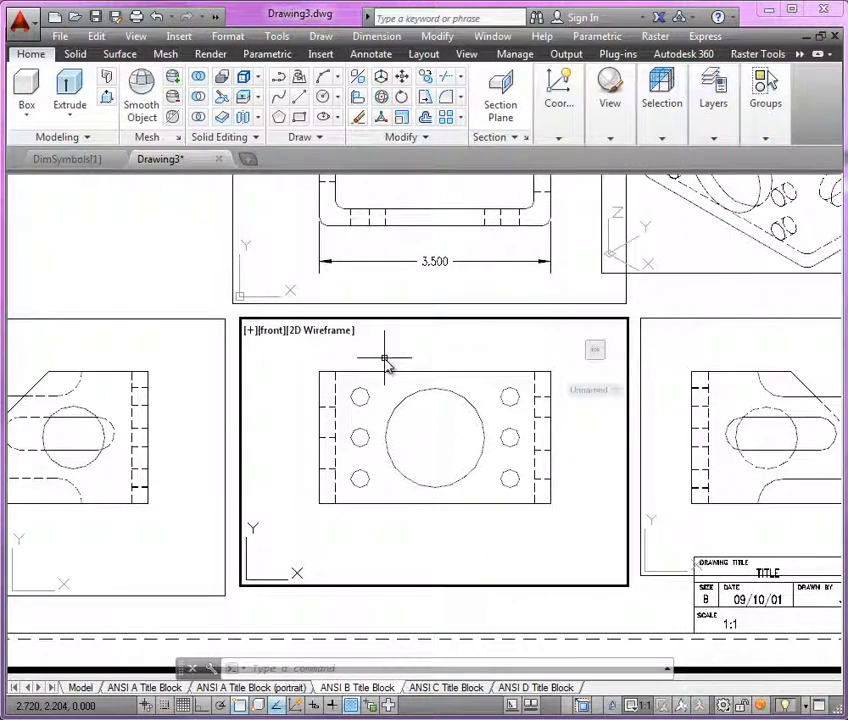
Add a vertical linear dimension for the bracket's overall height beside the left edge of the front view
click(367, 56)
click(318, 92)
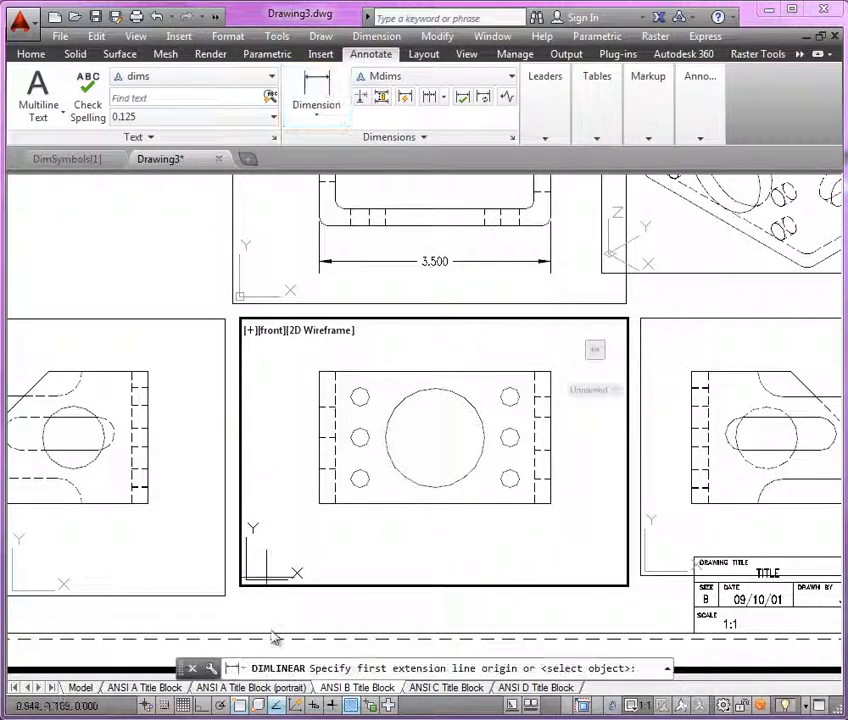
click(319, 505)
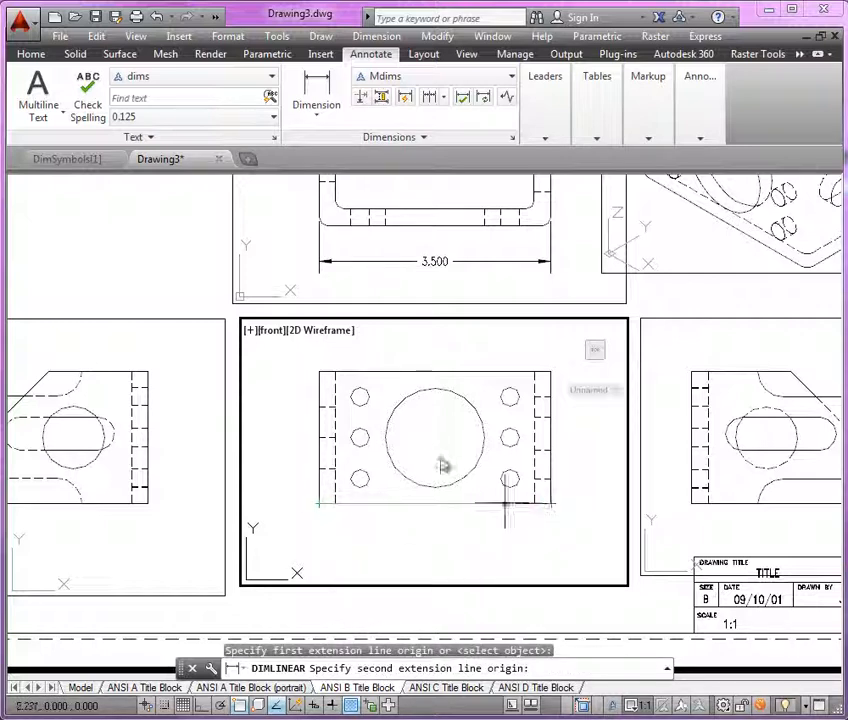
click(319, 372)
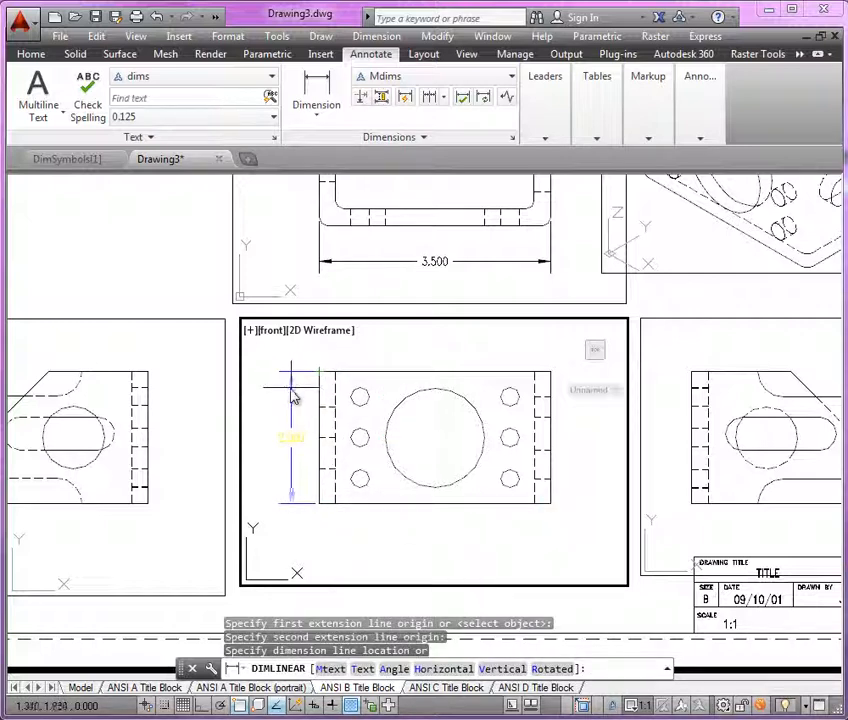
click(290, 395)
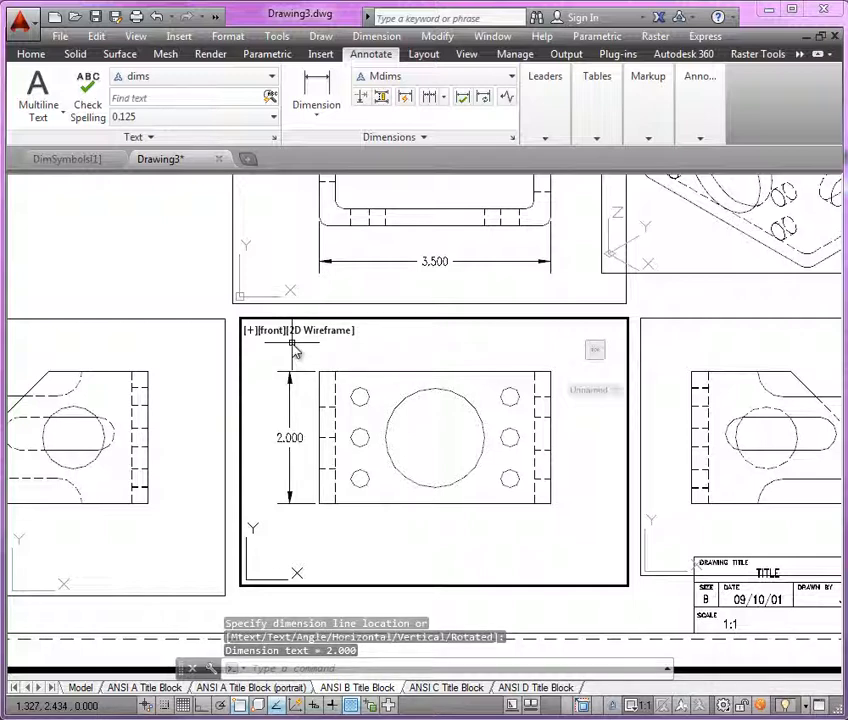
Return to paper space and freeze the VPORTS and Viewport layers by picking the viewport borders on the sheet
double_click(180, 626)
text(z)
key(Return)
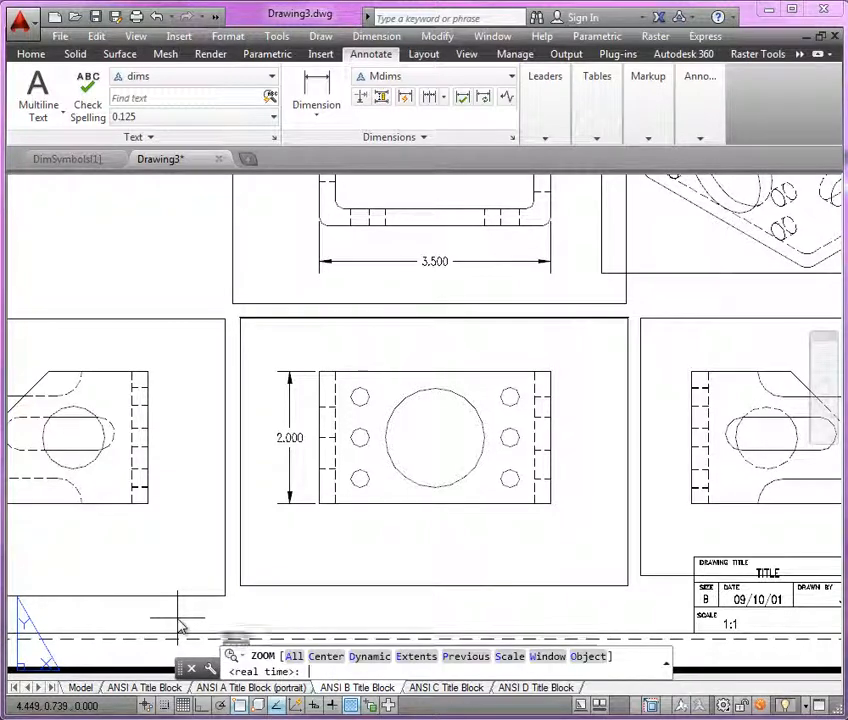
text(e)
key(Return)
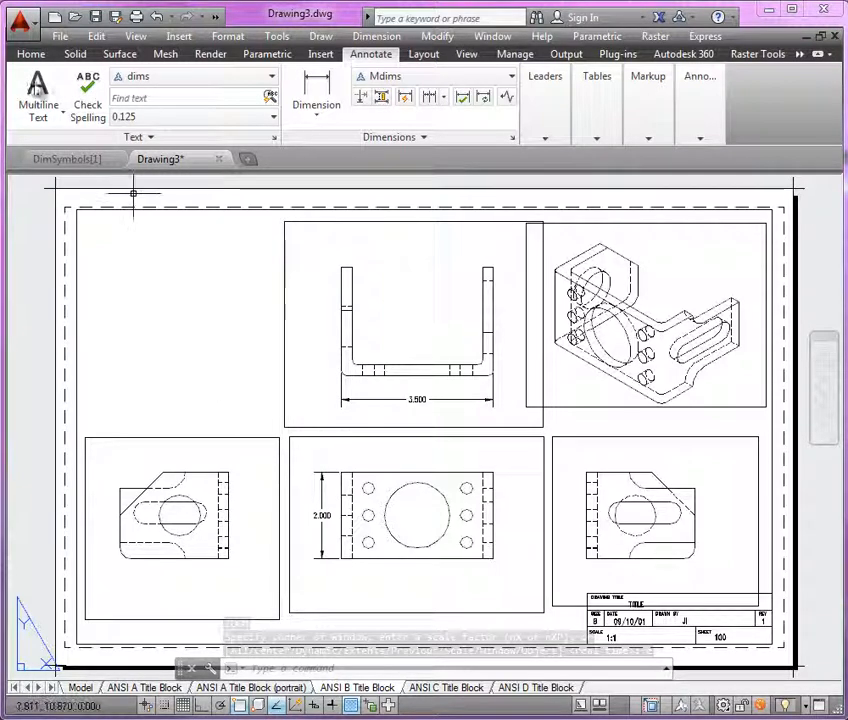
click(33, 55)
click(712, 100)
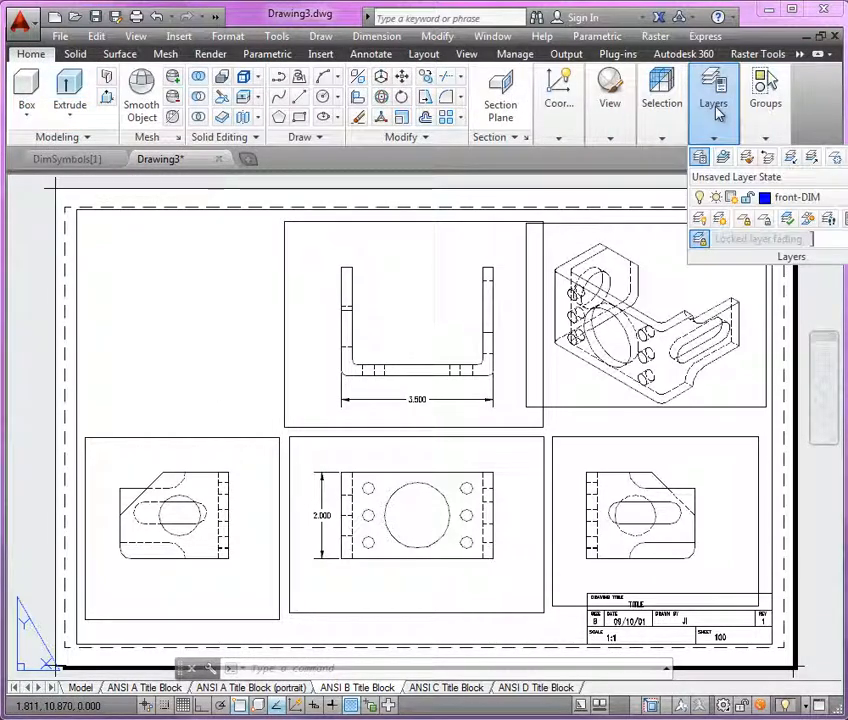
click(835, 157)
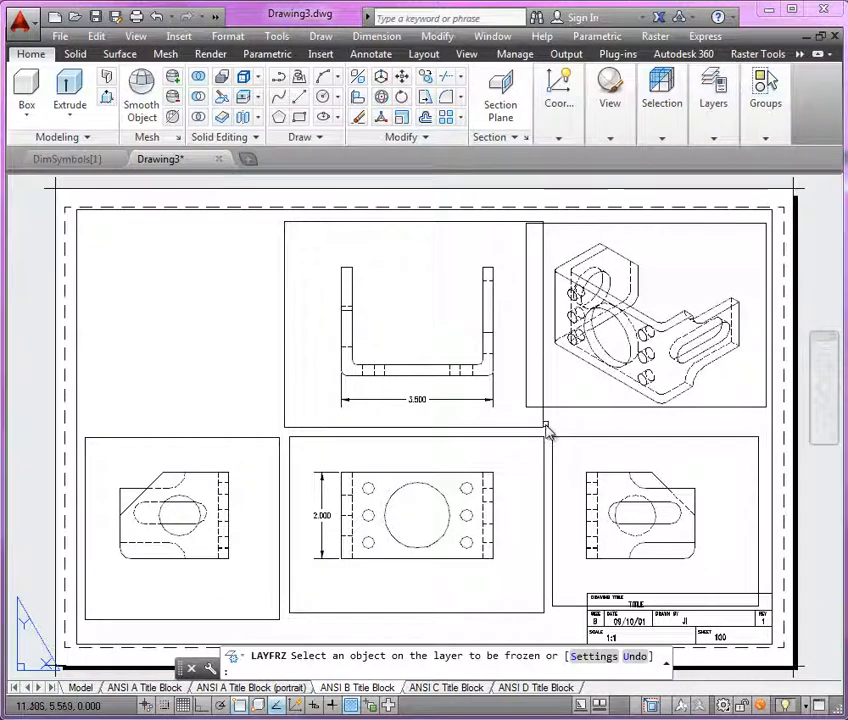
click(549, 429)
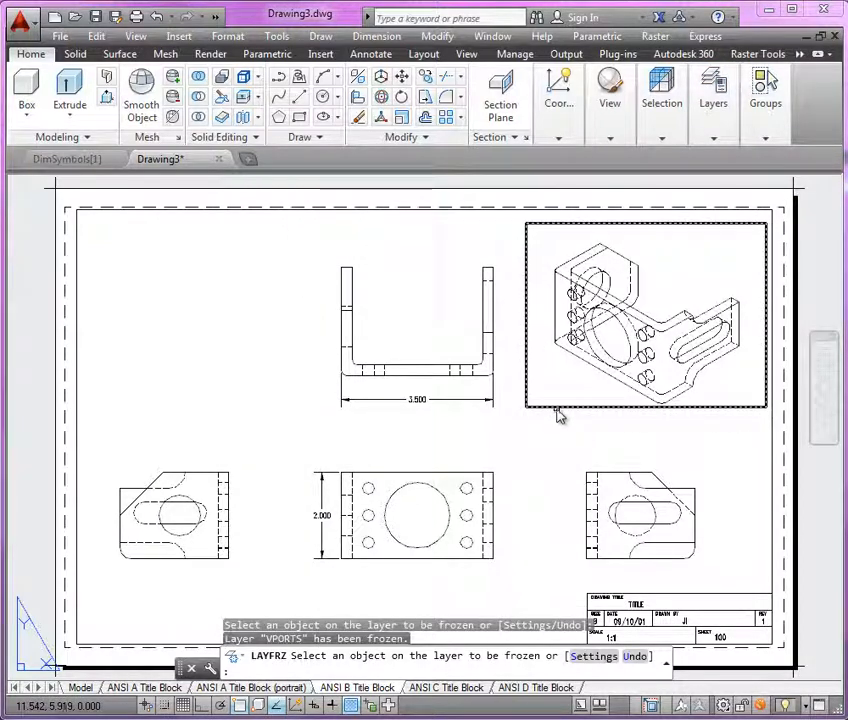
click(559, 413)
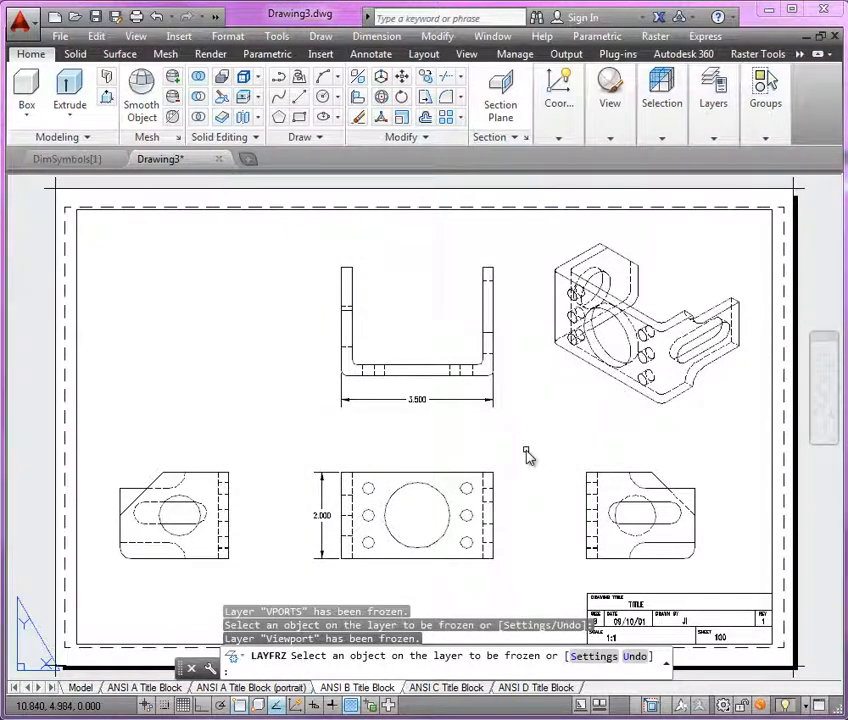
key(Return)
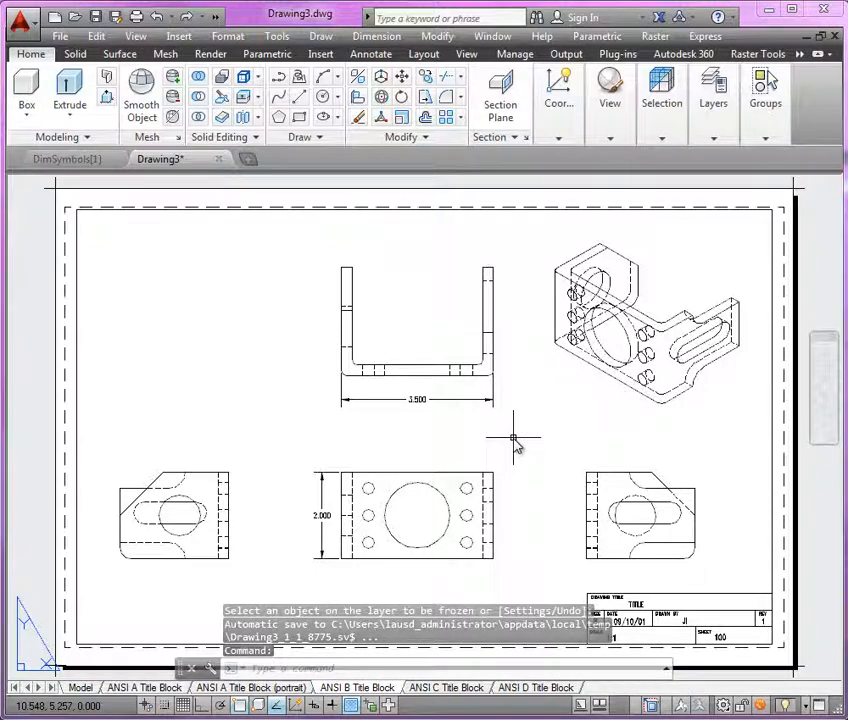
Examine the title block's text fields up close and return to the full sheet
middle_drag(538, 477, 458, 361)
scroll(630, 515, up, 6)
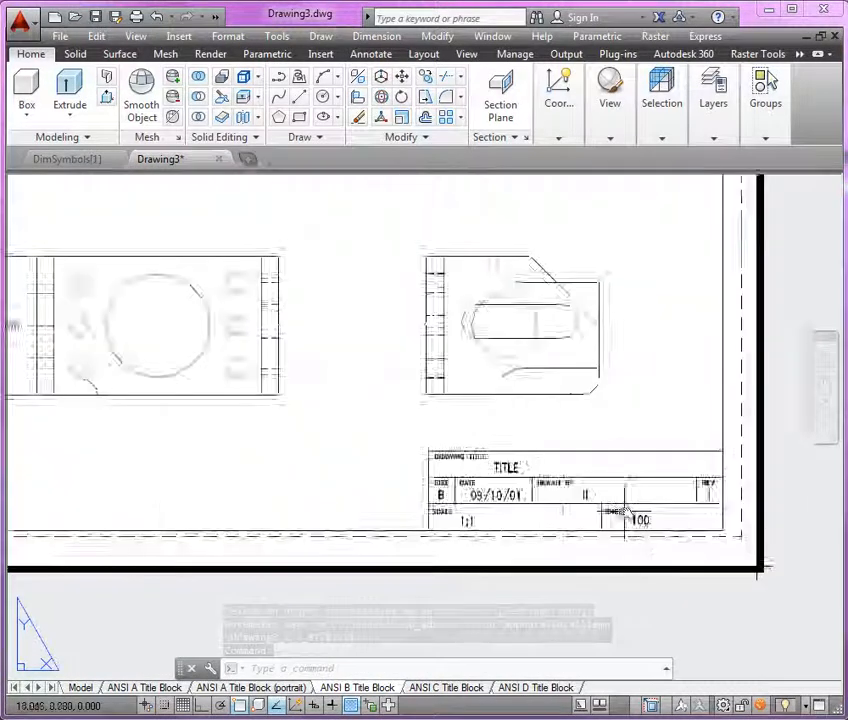
scroll(395, 447, down, 2)
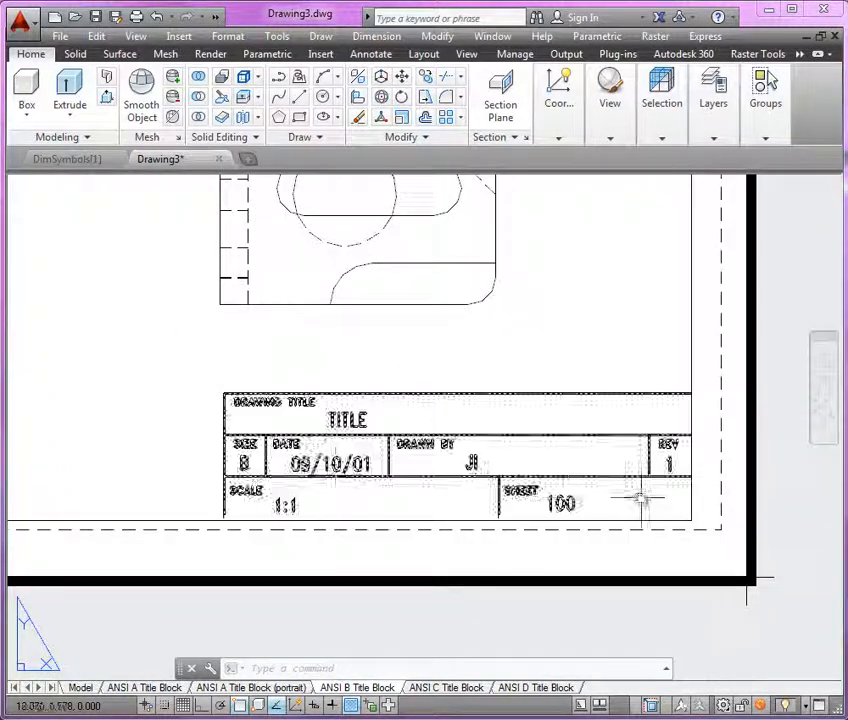
text(z)
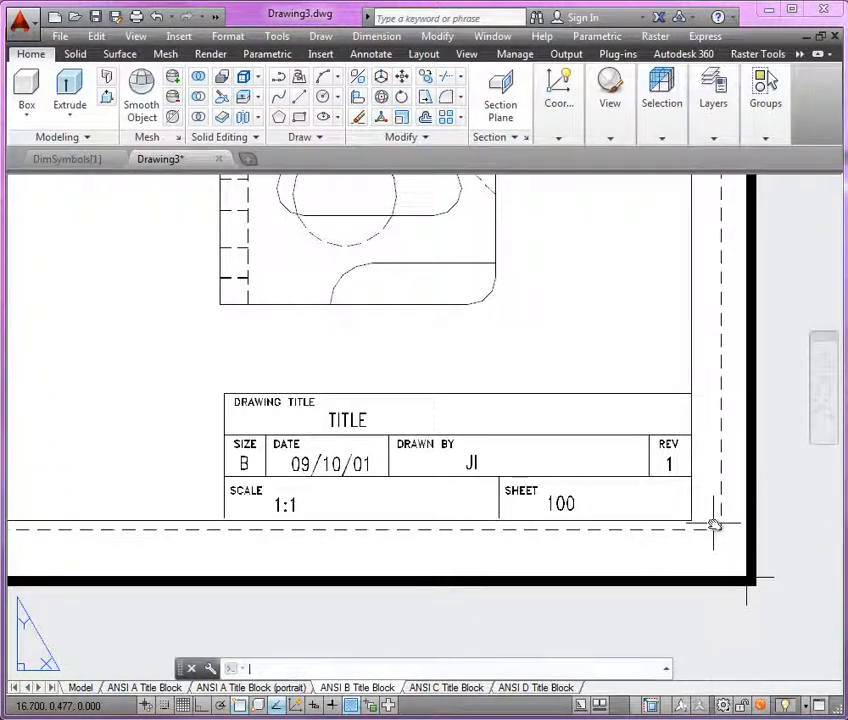
key(Return)
text(e)
key(Return)
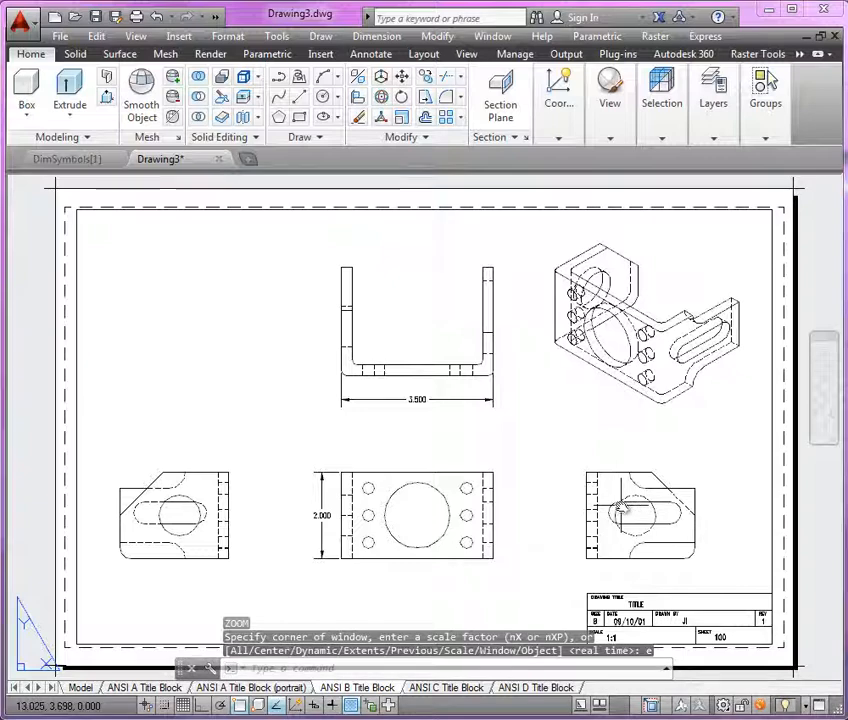
Inspect the projected profile lines and dimensions in model space, and return to the ANSI B Title Block layout
click(80, 687)
scroll(645, 372, down, 5)
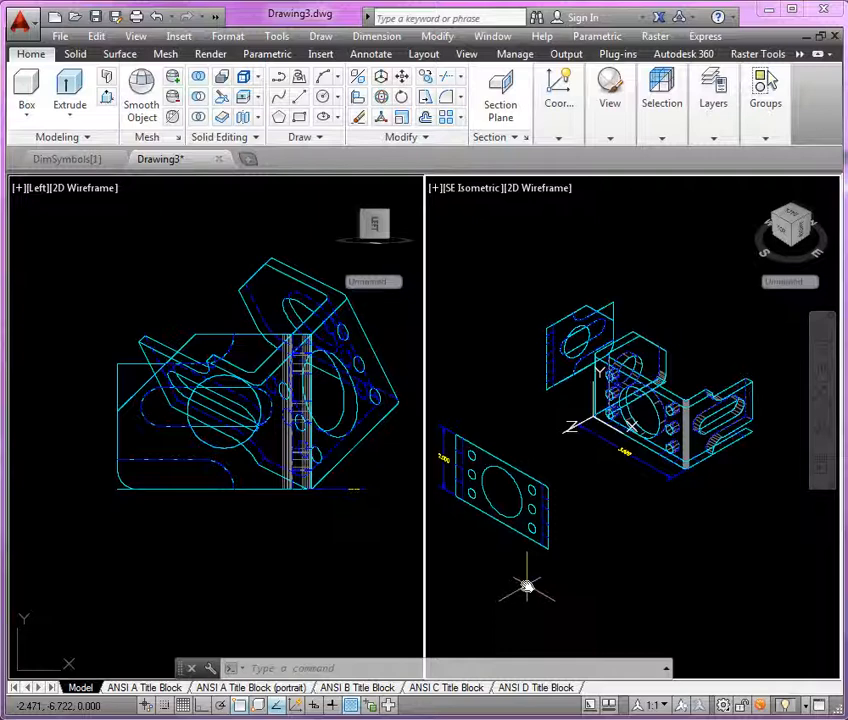
click(343, 689)
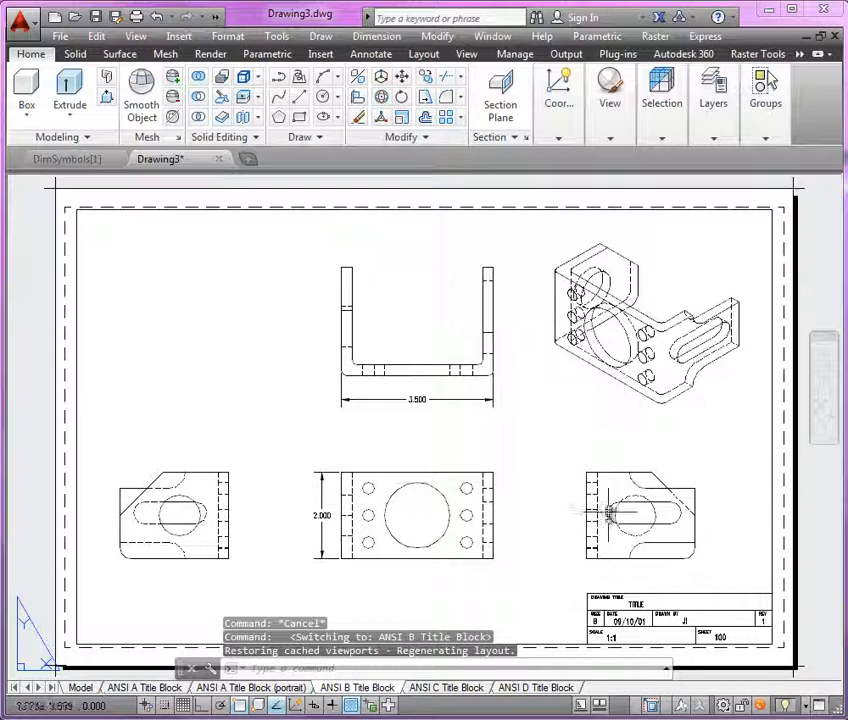